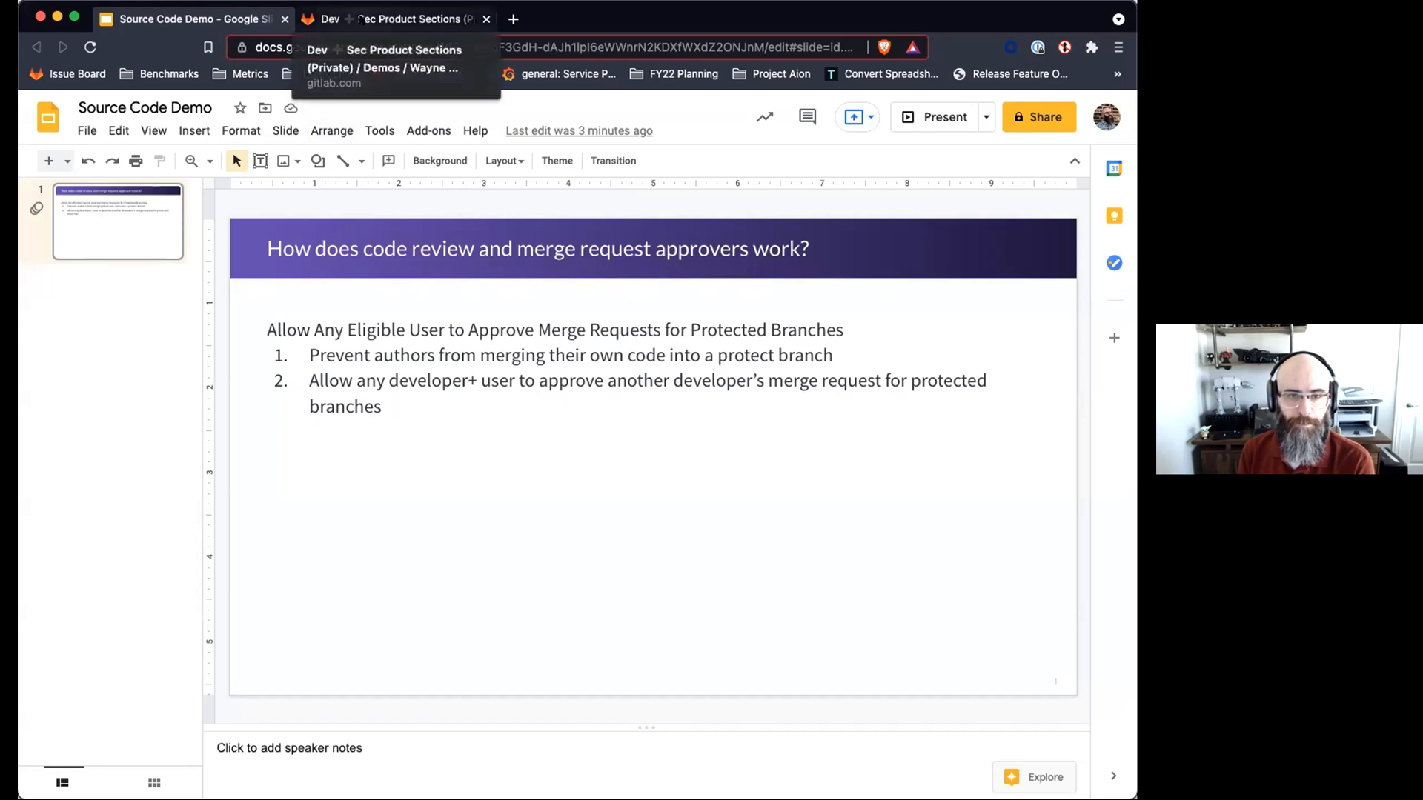
- Switch to GitLab and expand the merge request approvals section in the Corporate Website project's general settings
{"action": "left_click", "coordinate": [357, 20]}
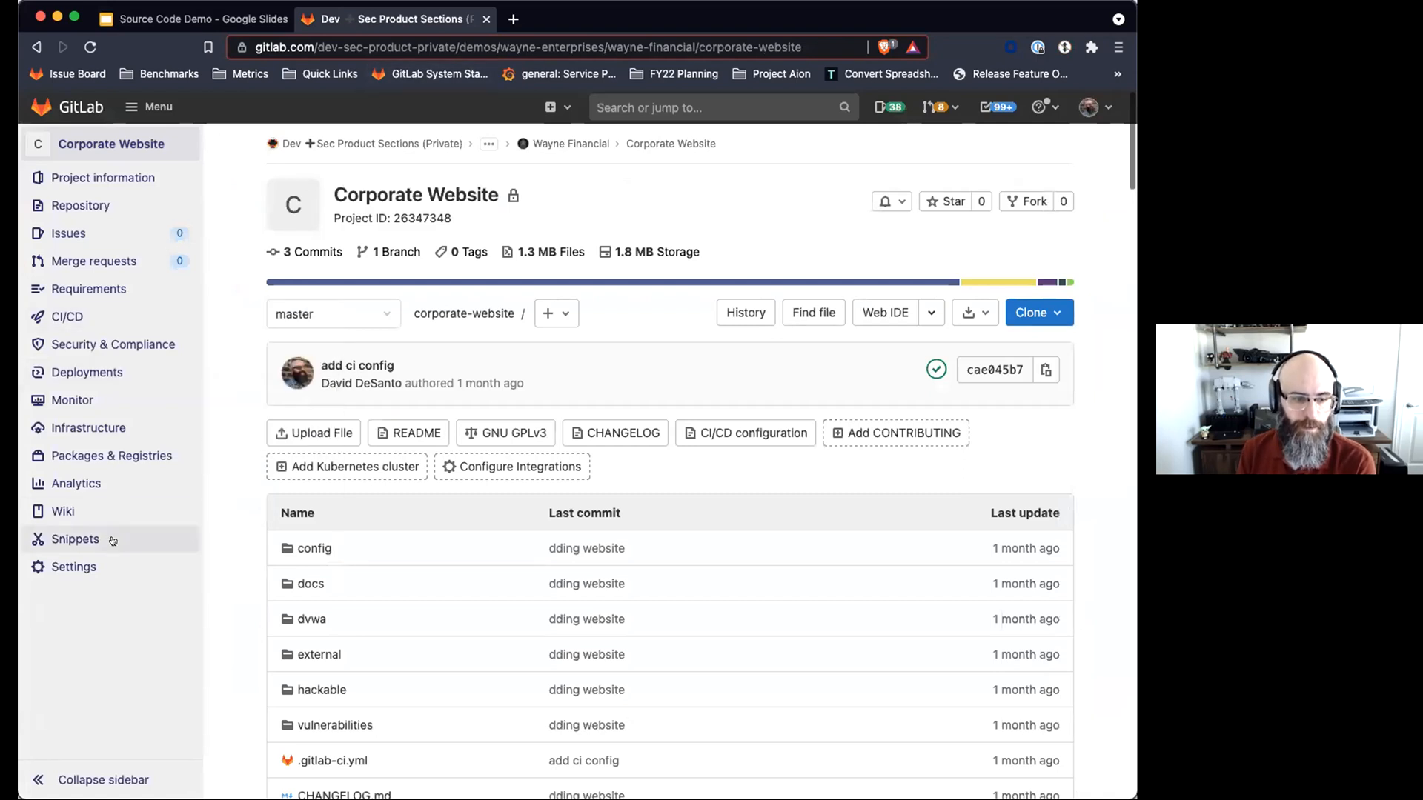
{"action": "mouse_move", "coordinate": [89, 567]}
{"action": "left_click", "coordinate": [246, 344]}
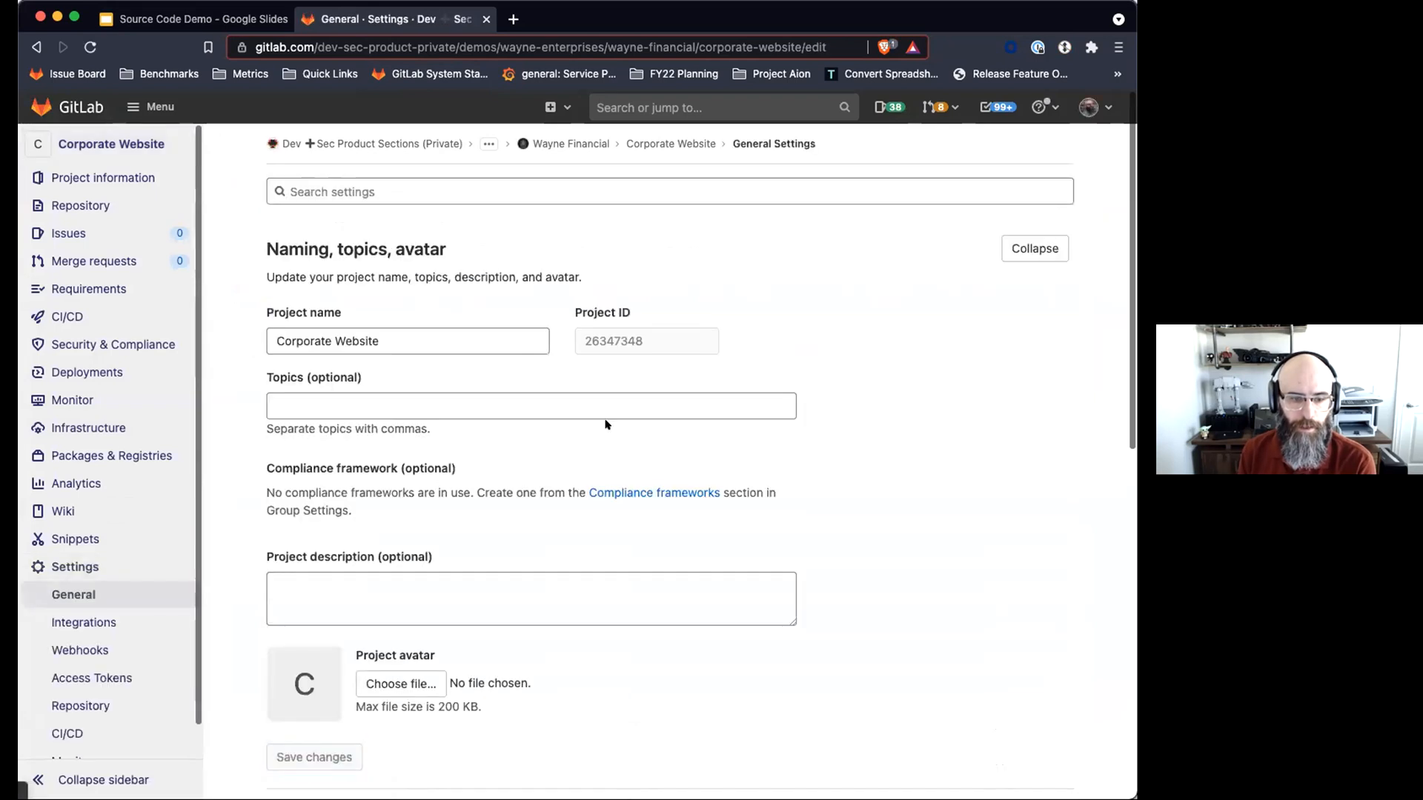
{"action": "scroll", "coordinate": [606, 424], "scroll_direction": "down", "scroll_amount": 8}
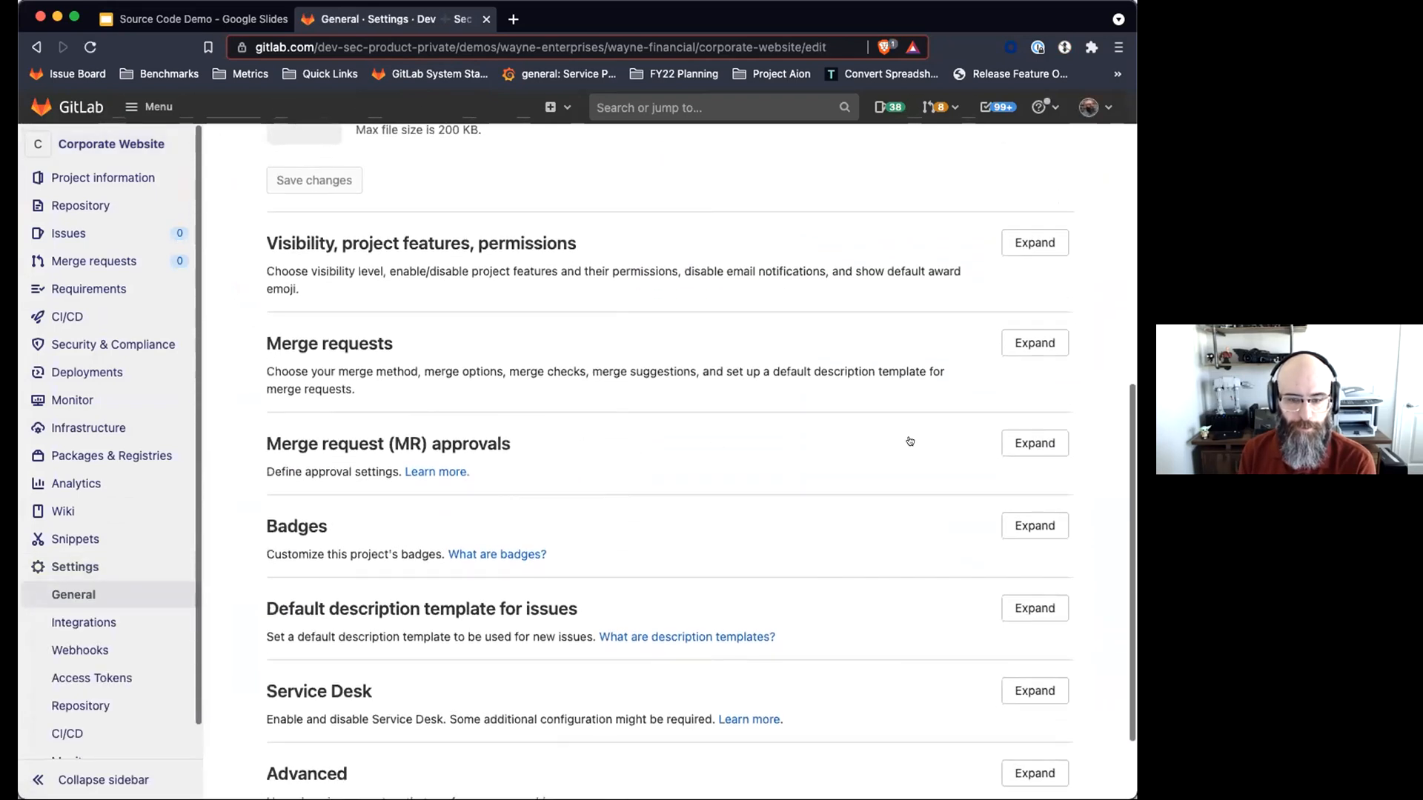
{"action": "left_click", "coordinate": [1035, 444]}
{"action": "scroll", "coordinate": [829, 429], "scroll_direction": "down", "scroll_amount": 2}
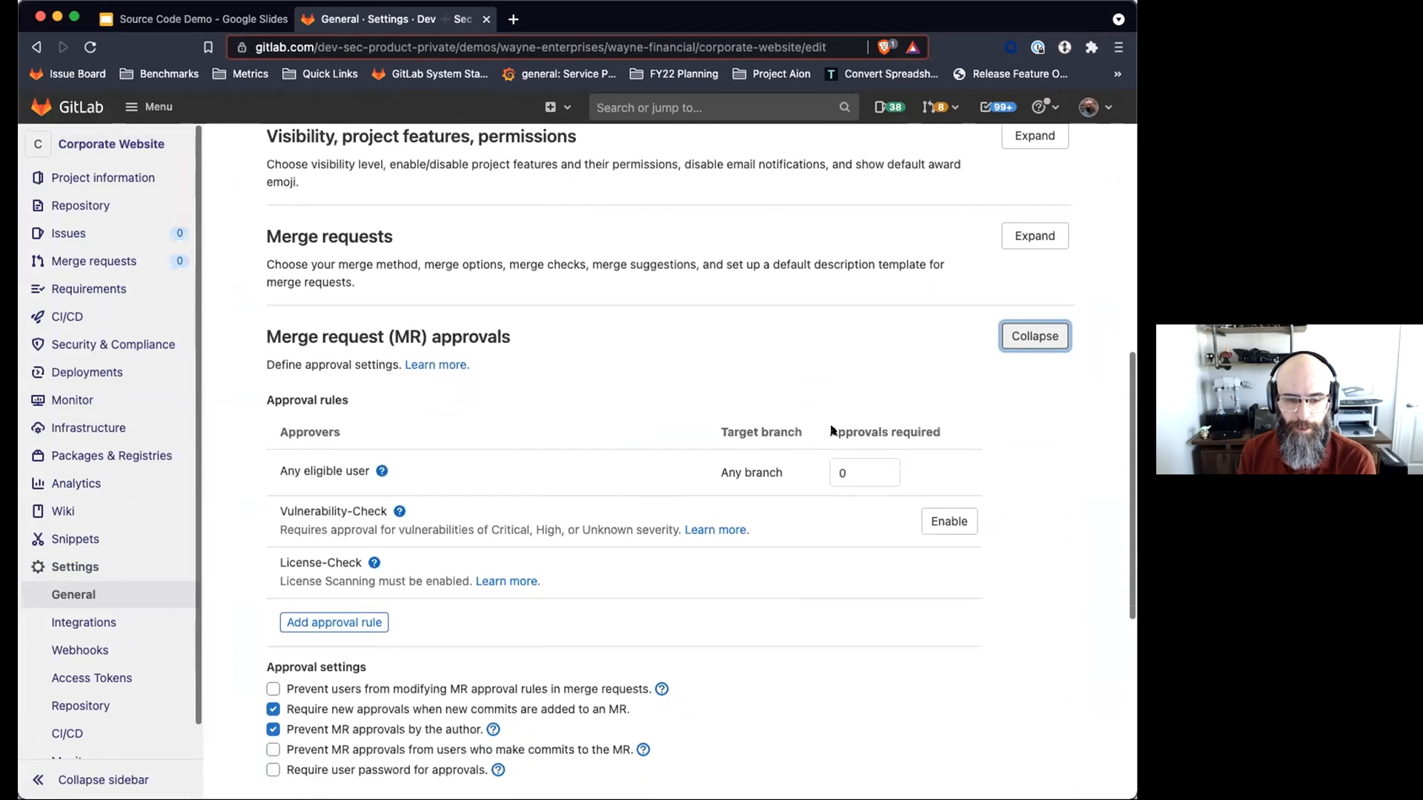
- Set the approvals required from any eligible user to 1 for any branch
{"action": "left_click_drag", "start_coordinate": [371, 398], "coordinate": [330, 397]}
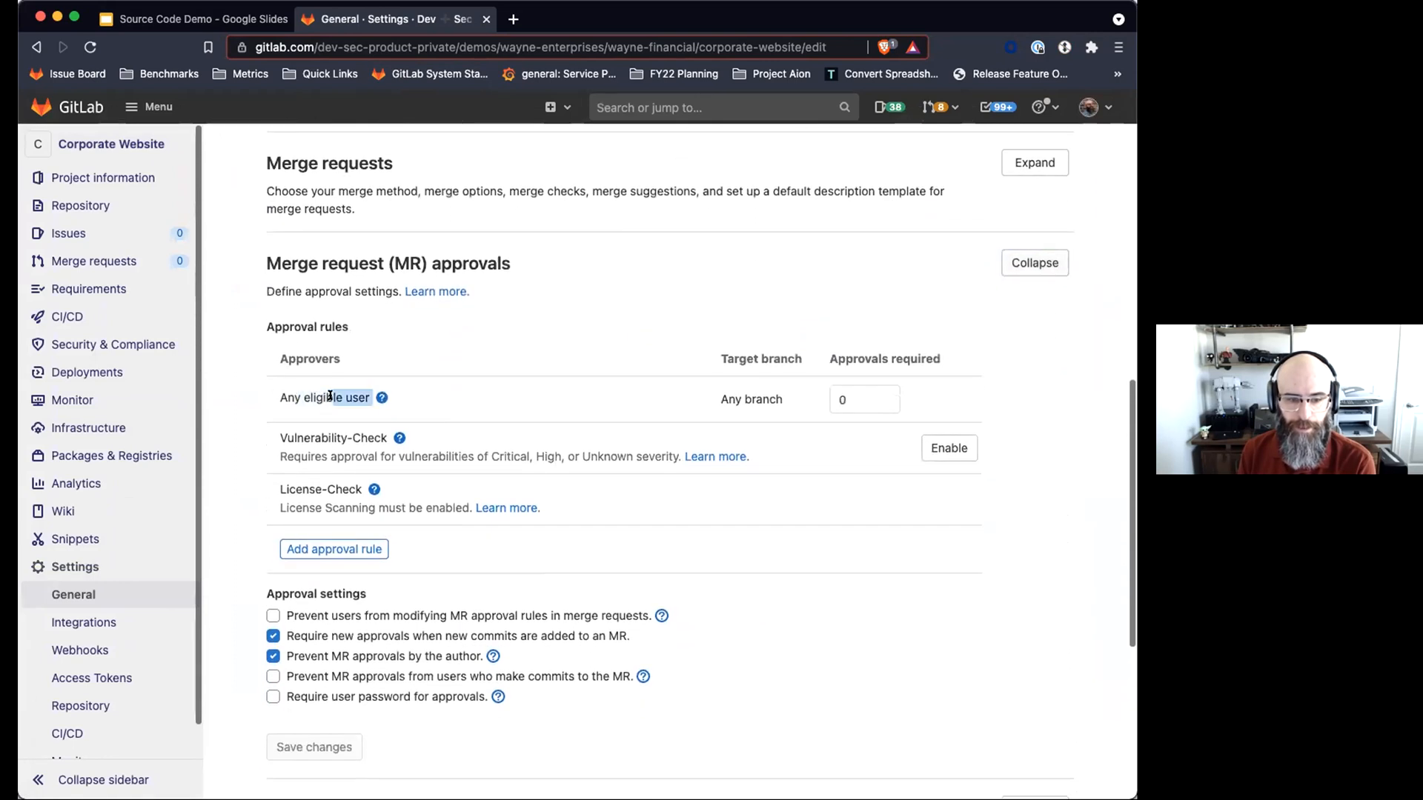
{"action": "left_click", "coordinate": [269, 400]}
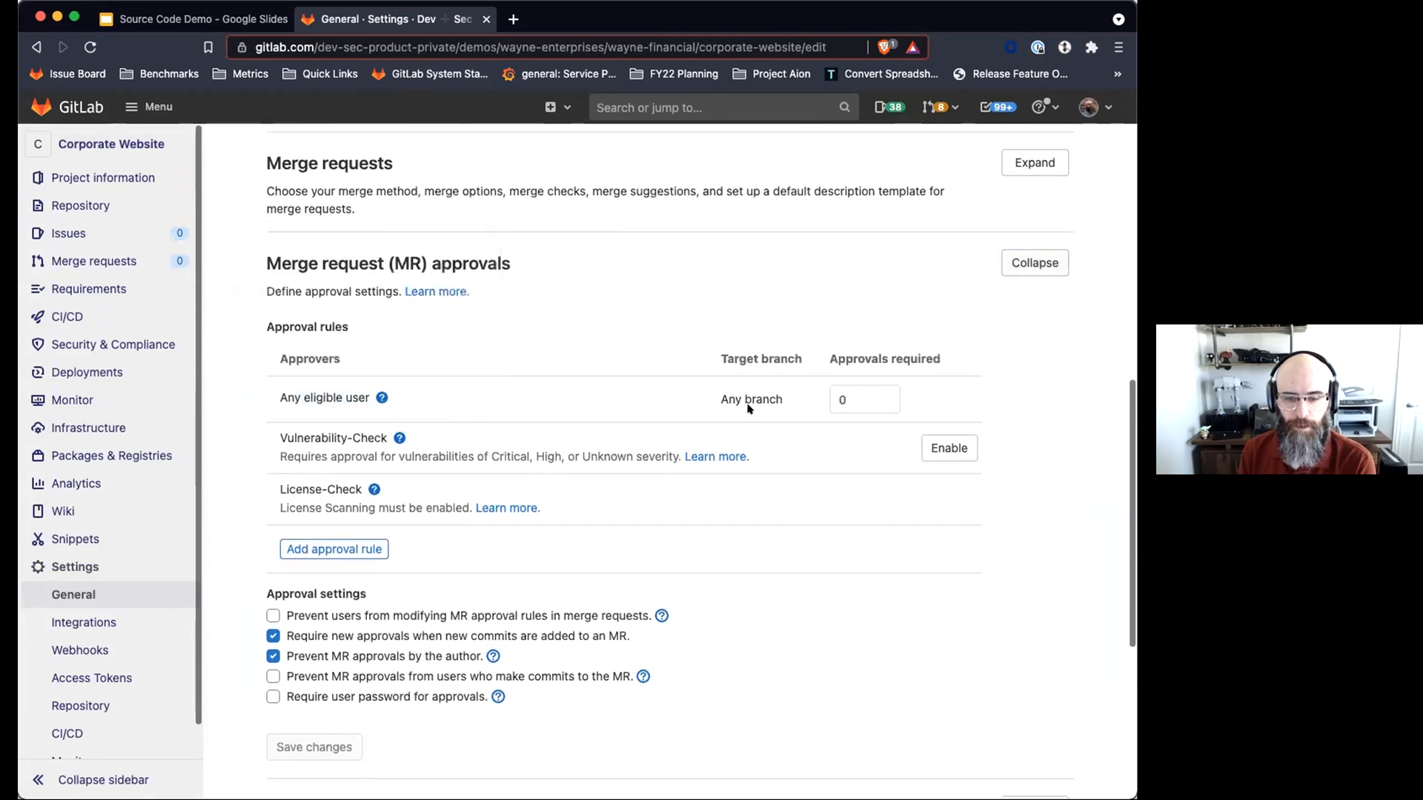
{"action": "left_click", "coordinate": [884, 396]}
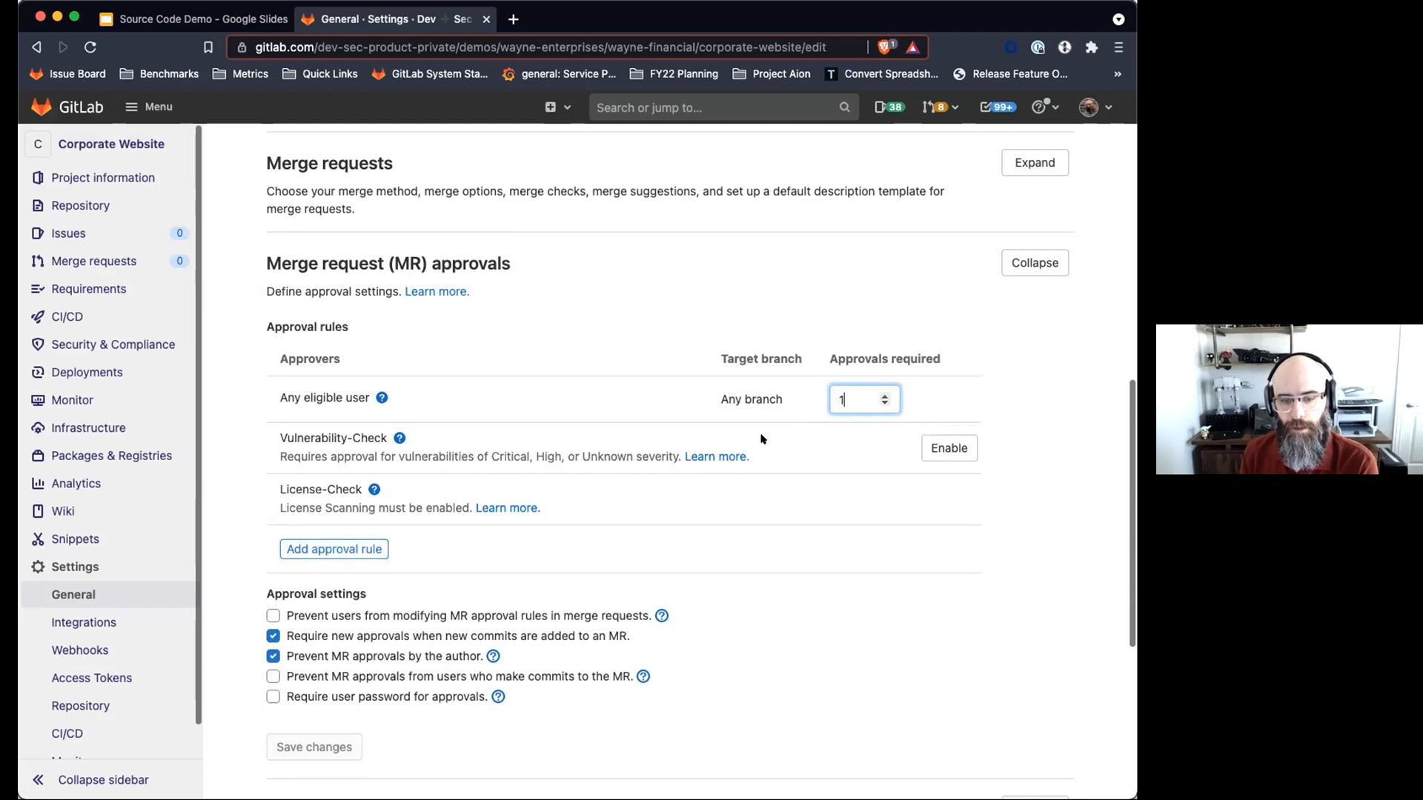
- Prevent users from modifying MR approval rules, prevent approvals from users who make commits to the MR, and save the changes
{"action": "scroll", "coordinate": [724, 448], "scroll_direction": "down", "scroll_amount": 2}
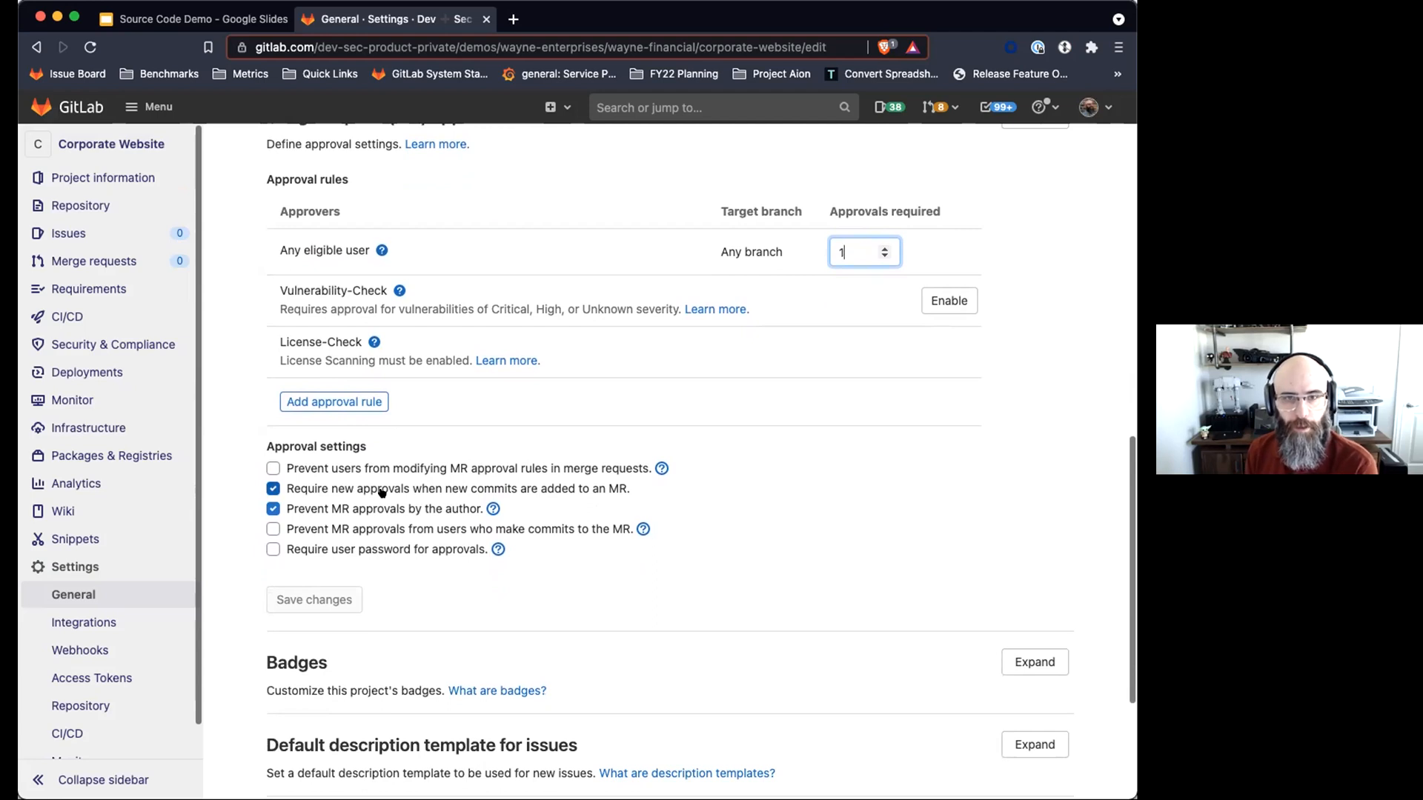
{"action": "left_click", "coordinate": [304, 468]}
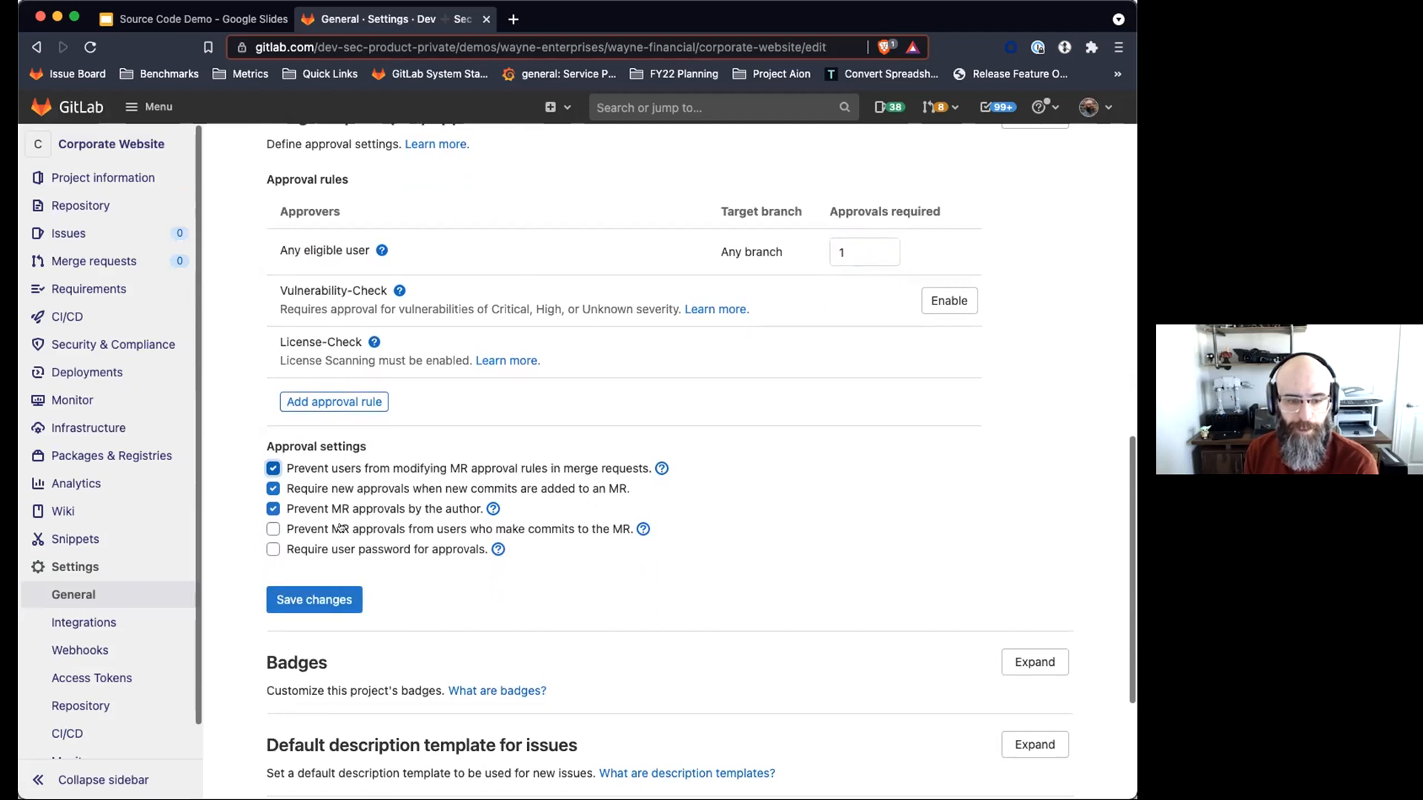
{"action": "left_click", "coordinate": [392, 527]}
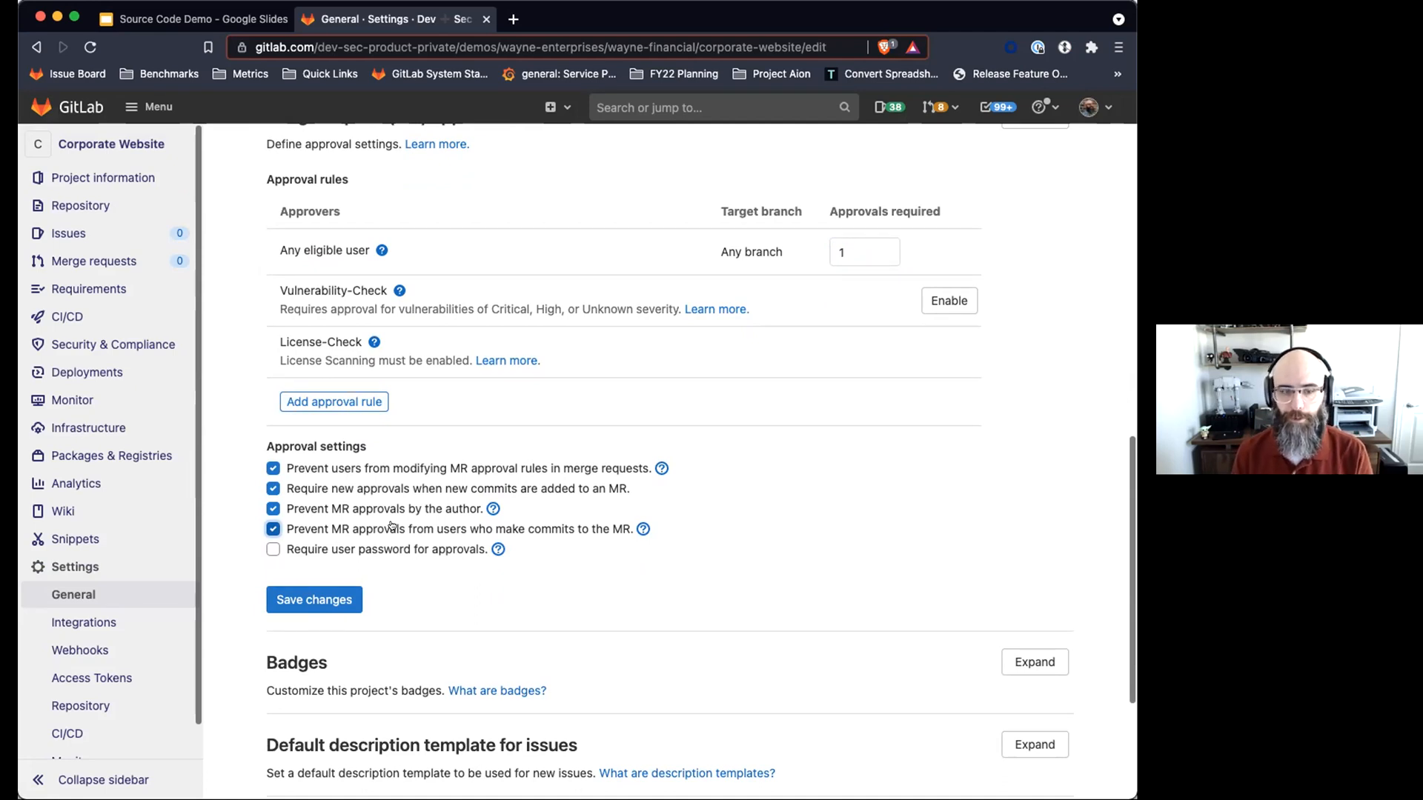
{"action": "left_click", "coordinate": [314, 600]}
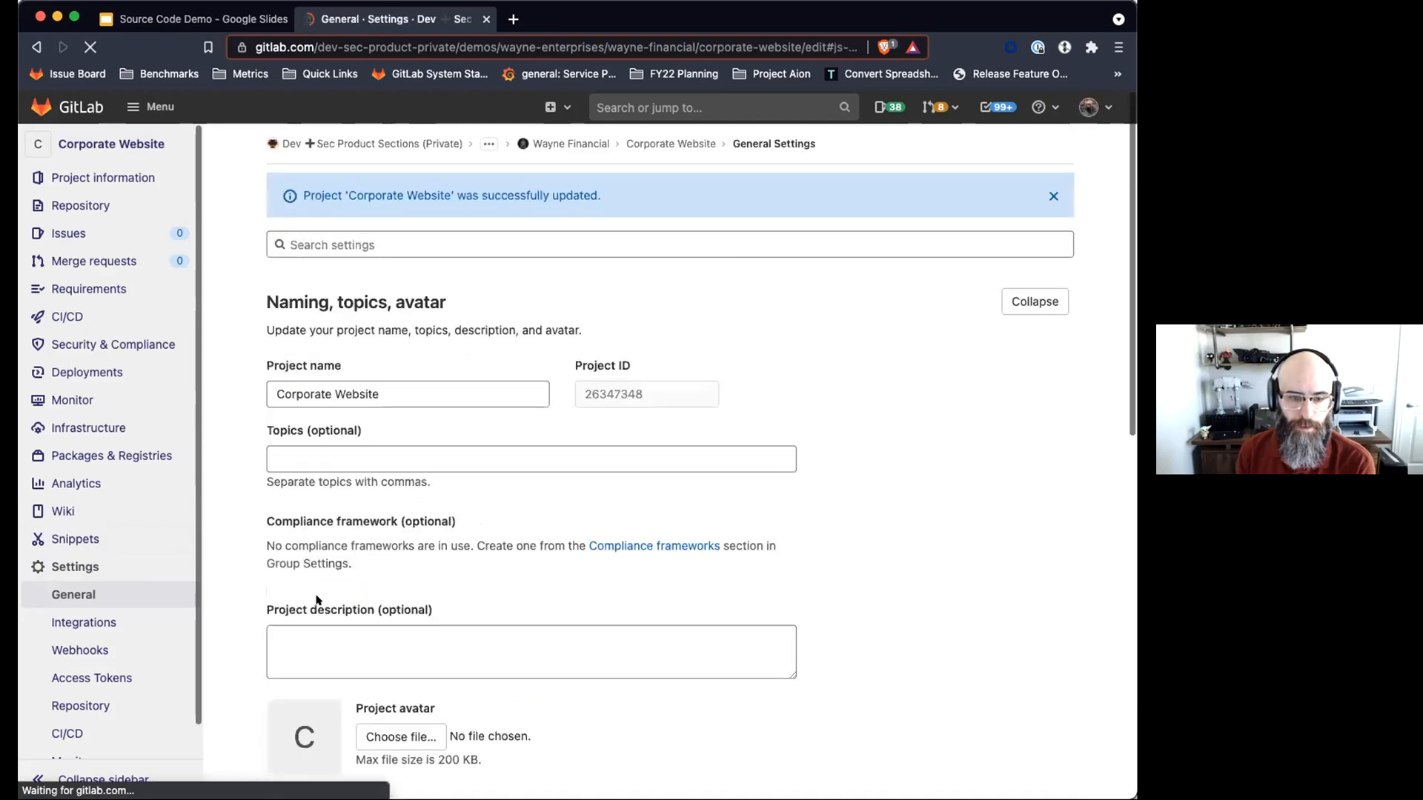
- Expand the protected branches section in the project's repository settings
{"action": "scroll", "coordinate": [104, 608], "scroll_direction": "down", "scroll_amount": 2}
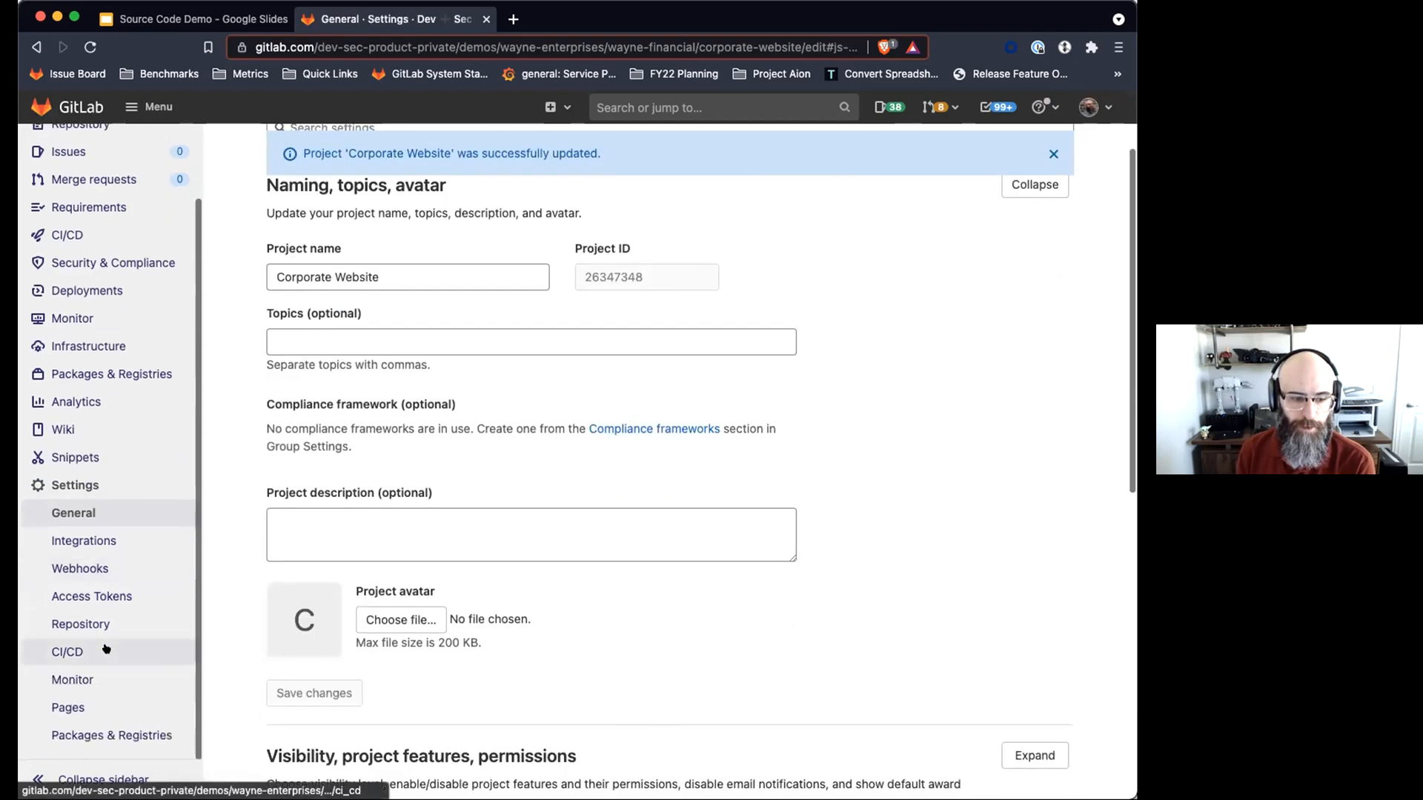
{"action": "left_click", "coordinate": [105, 625]}
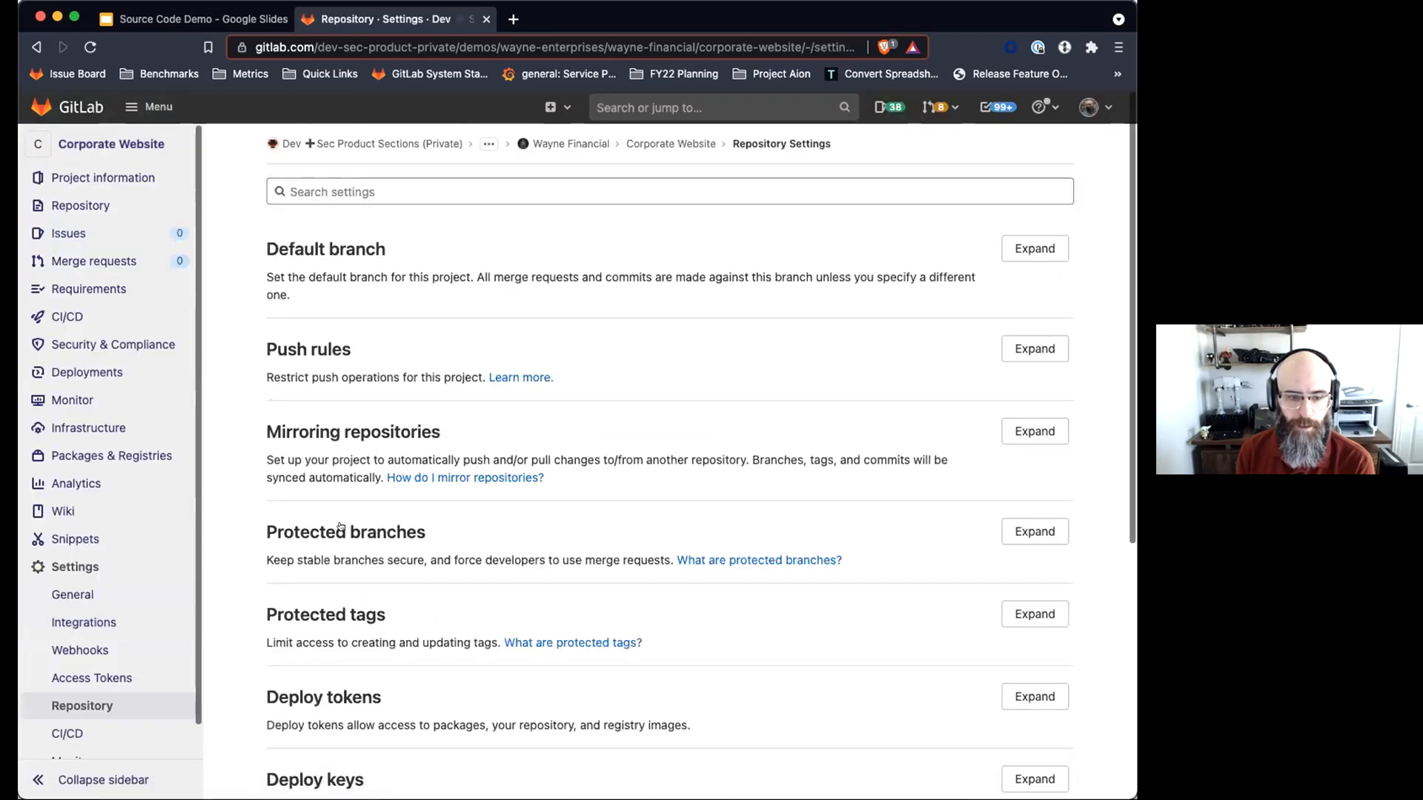
{"action": "left_click", "coordinate": [1035, 531]}
{"action": "scroll", "coordinate": [761, 523], "scroll_direction": "down", "scroll_amount": 3}
{"action": "scroll", "coordinate": [762, 523], "scroll_direction": "down", "scroll_amount": 10}
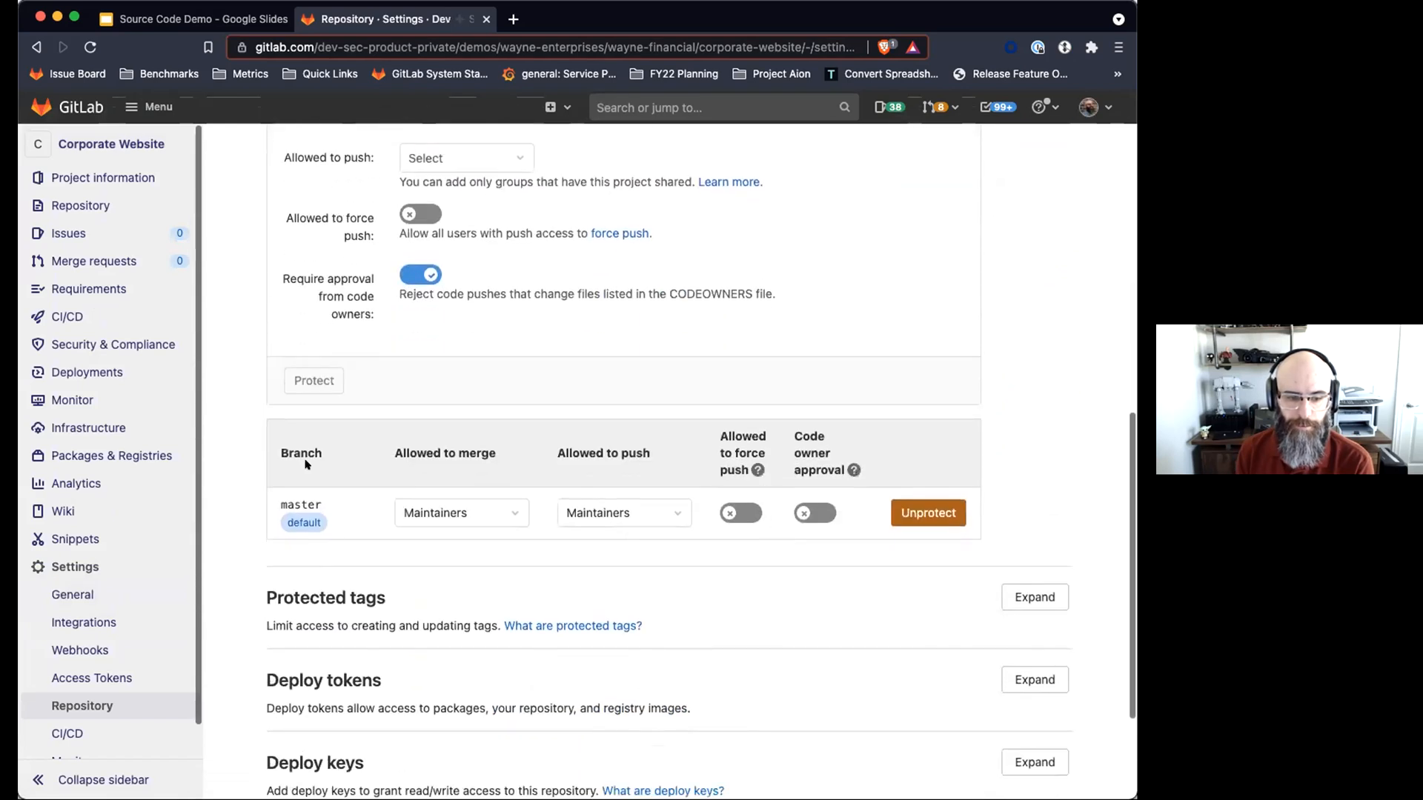
- Change who is allowed to merge into the protected master branch to Developers + Maintainers only, deselecting the separate Maintainers role
{"action": "left_click", "coordinate": [487, 510]}
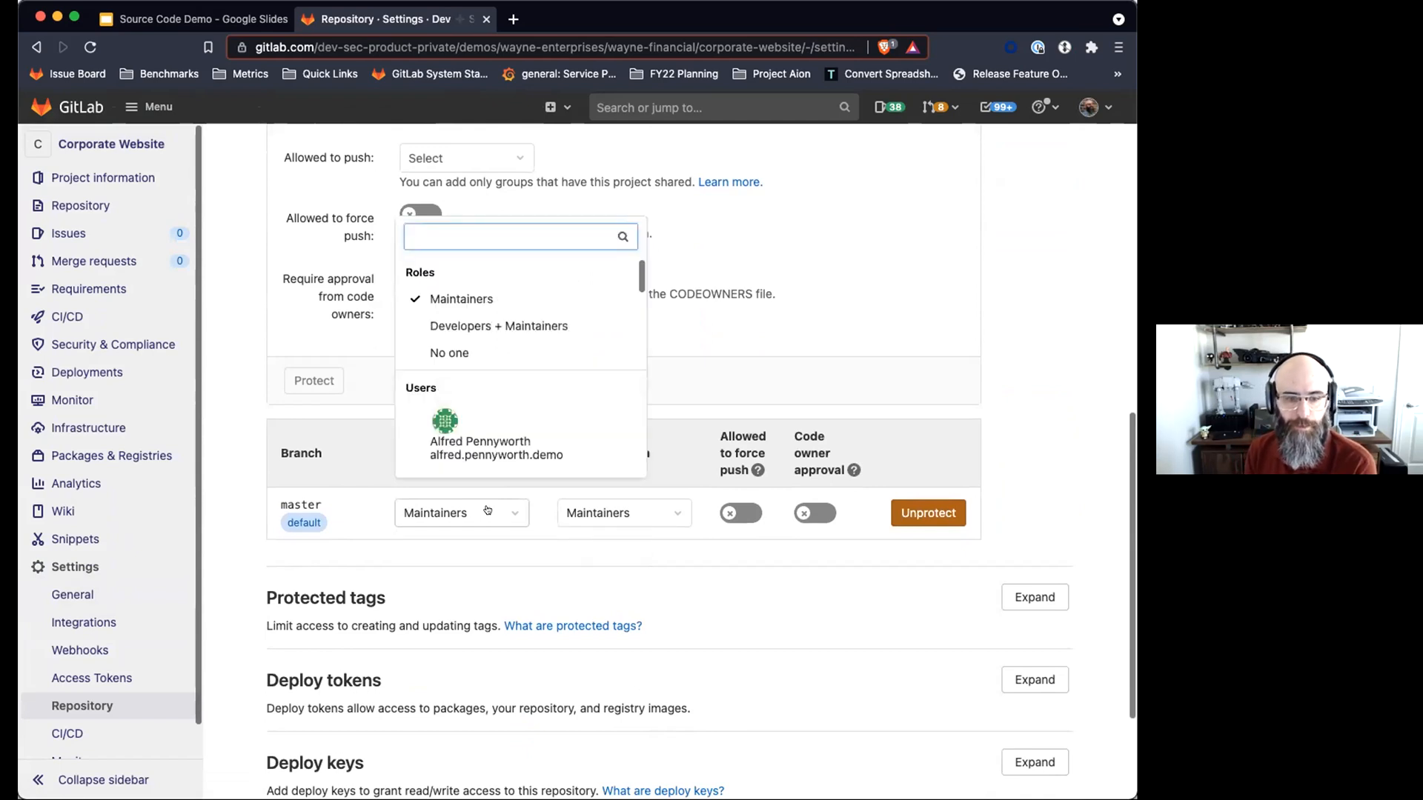
{"action": "left_click", "coordinate": [514, 328]}
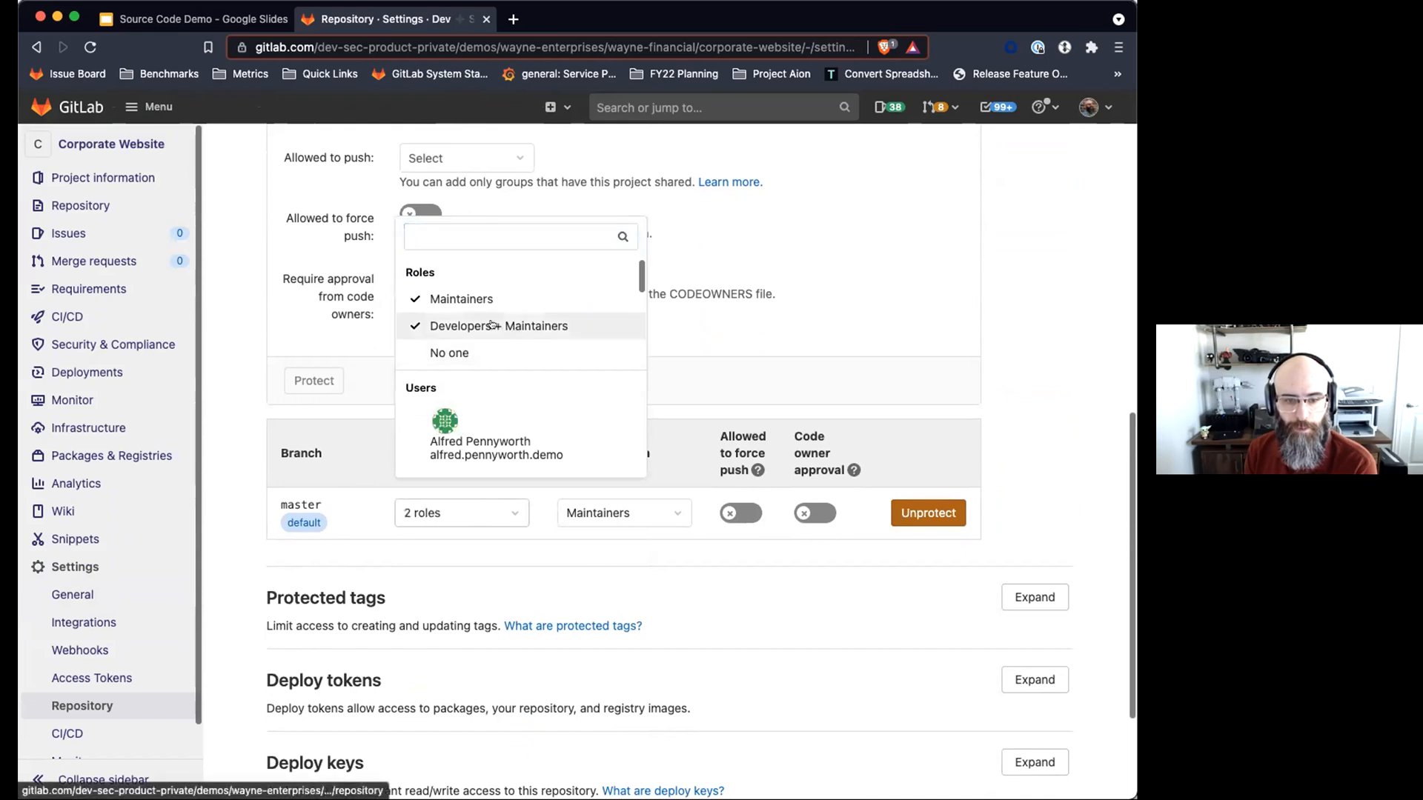
{"action": "left_click", "coordinate": [471, 296]}
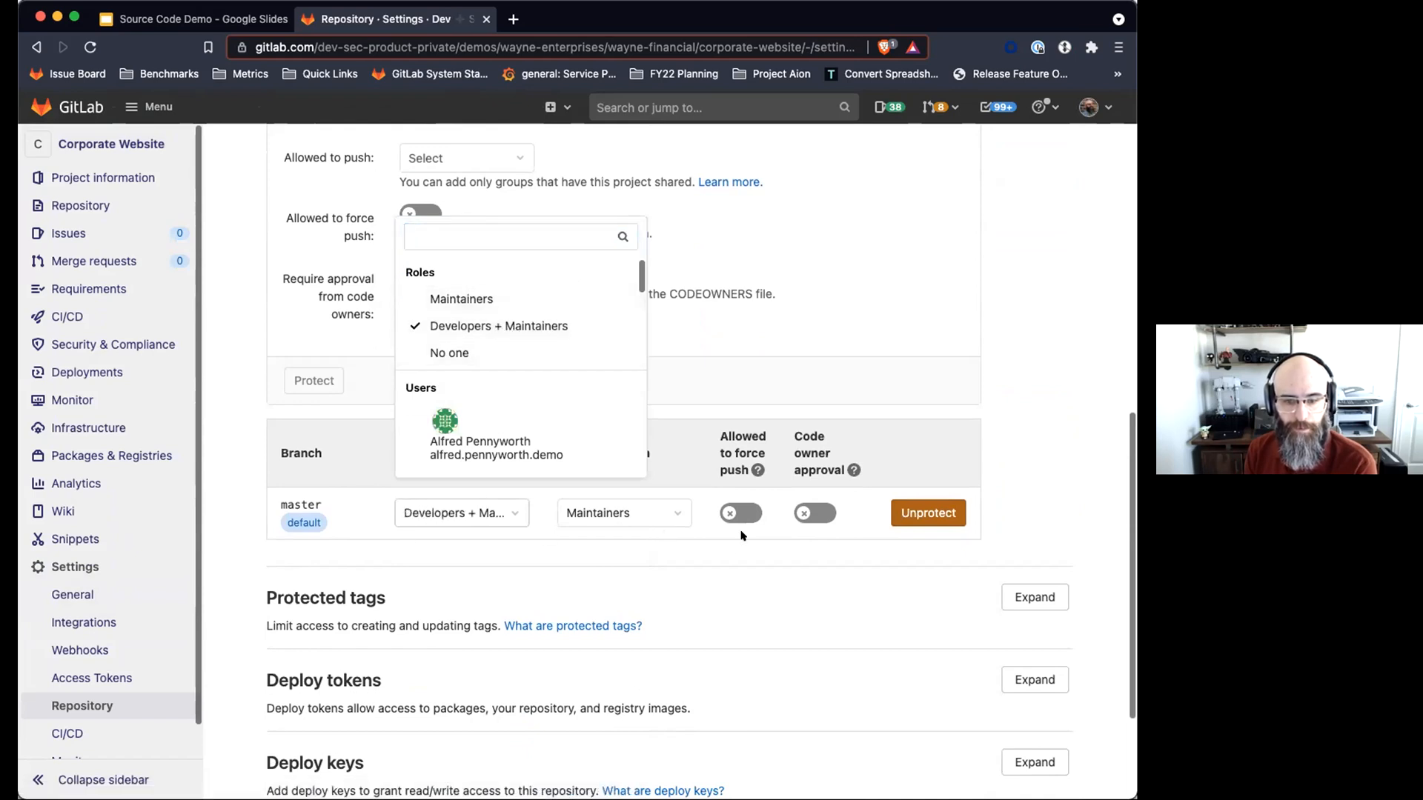
{"action": "left_click", "coordinate": [737, 550]}
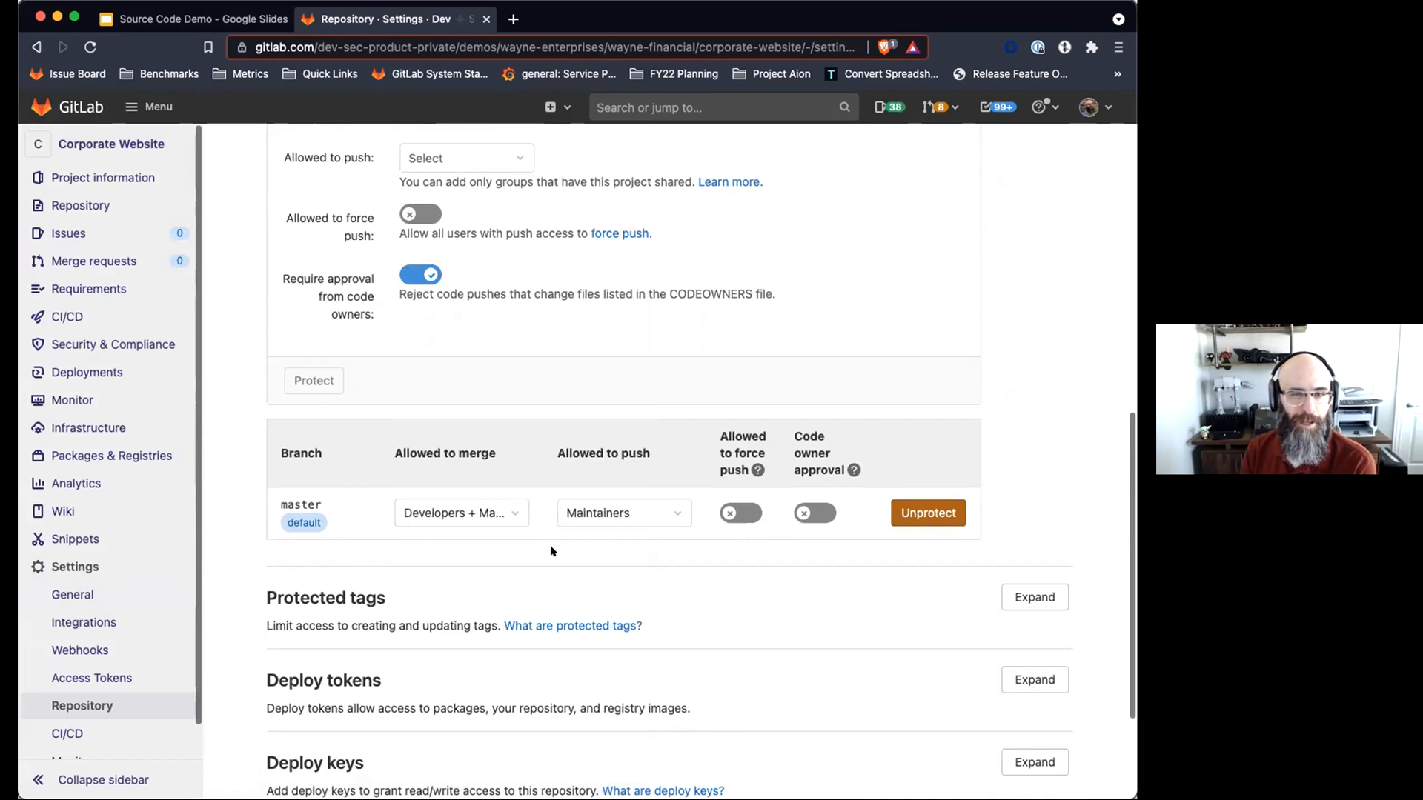
- Return to the Corporate Website project's overview page
{"action": "scroll", "coordinate": [551, 550], "scroll_direction": "down", "scroll_amount": 1}
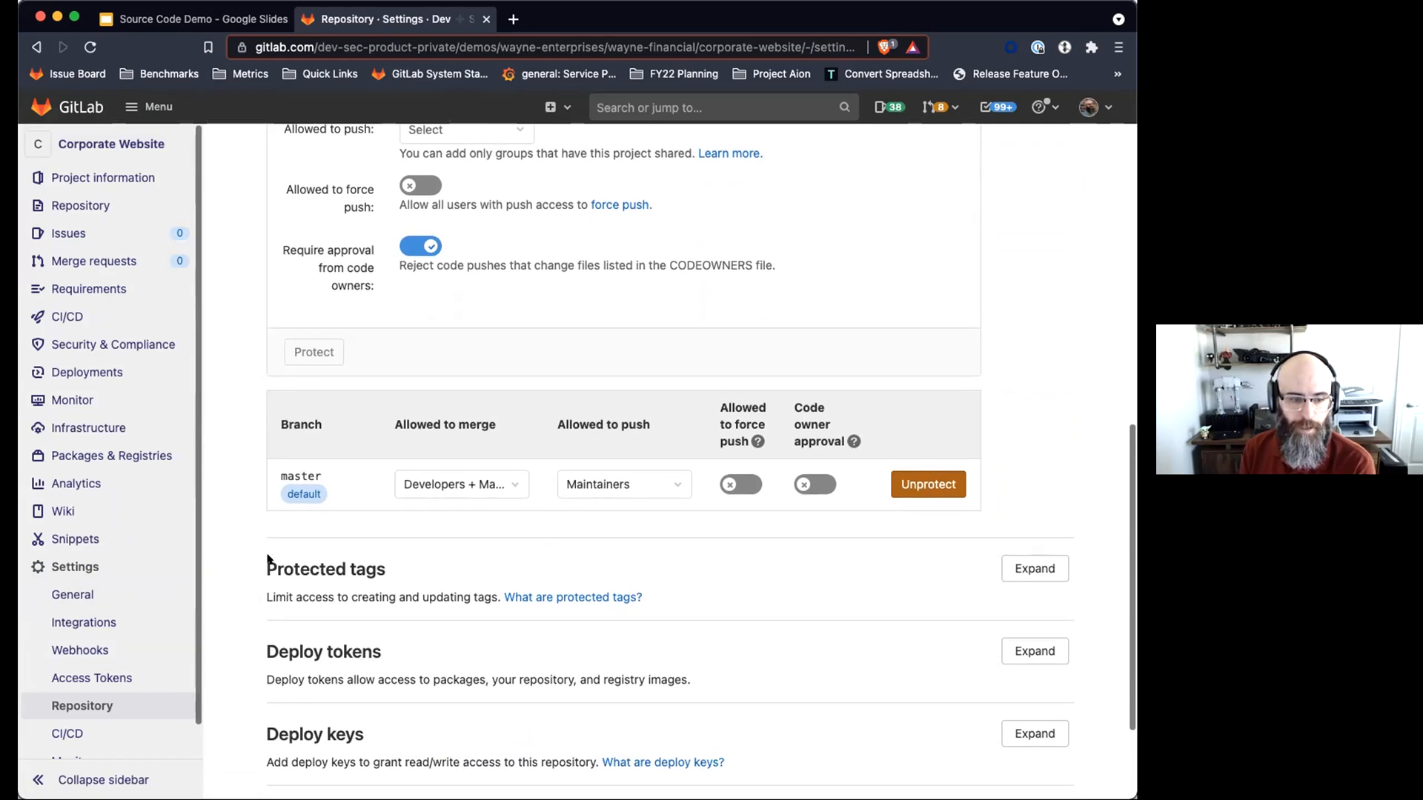
{"action": "left_click", "coordinate": [132, 176]}
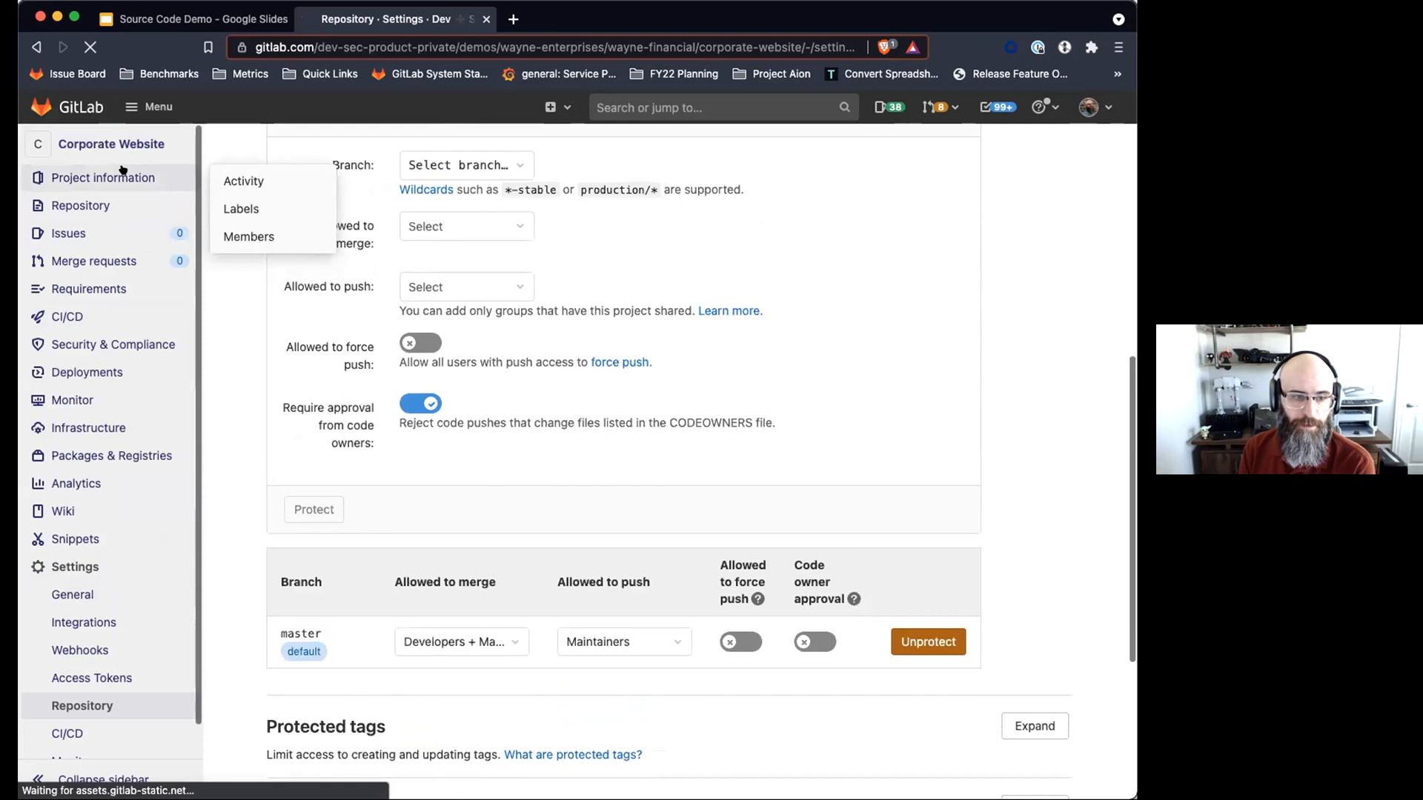
{"action": "left_click", "coordinate": [100, 145]}
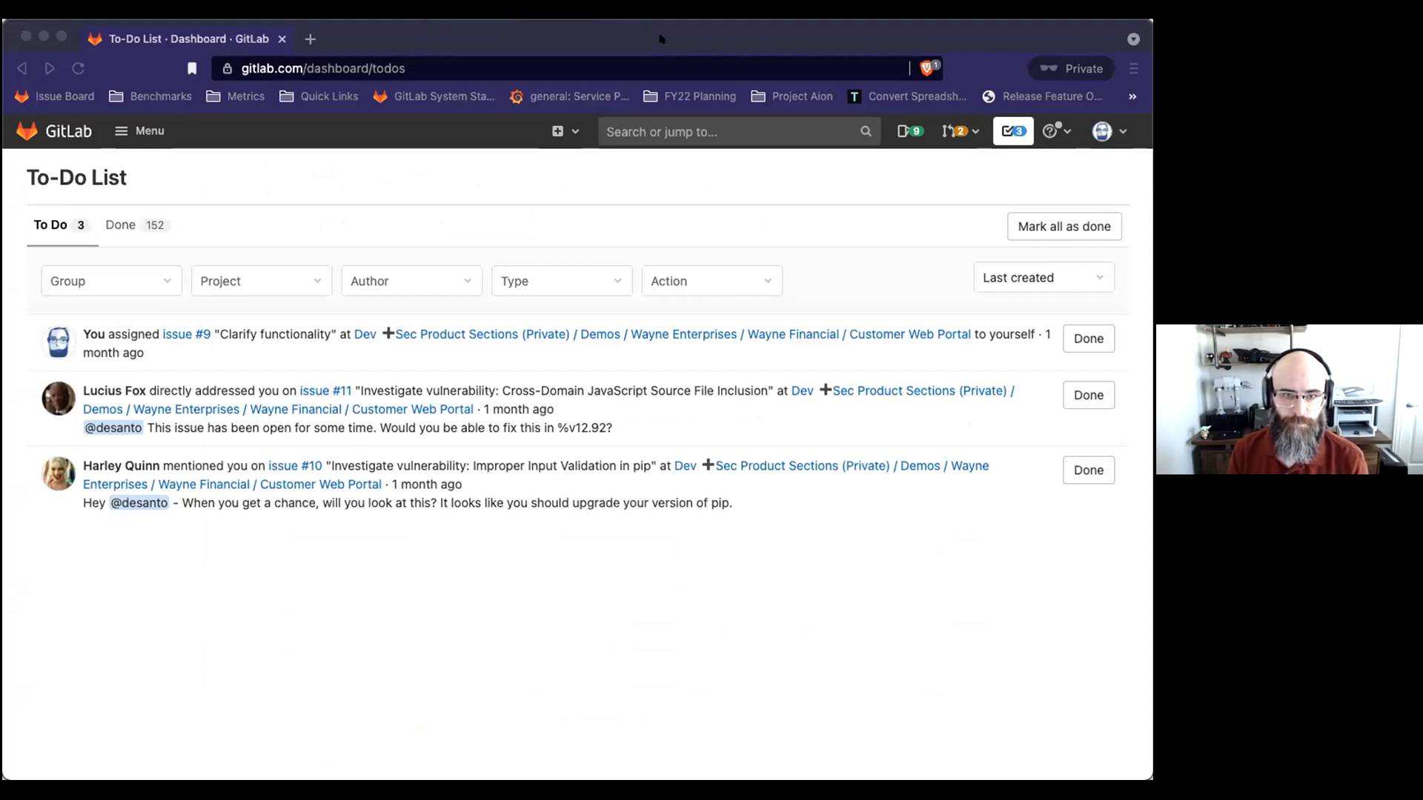
- In the private browser window, search the projects for "Website" and open the Corporate Website project
{"action": "left_click", "coordinate": [830, 193]}
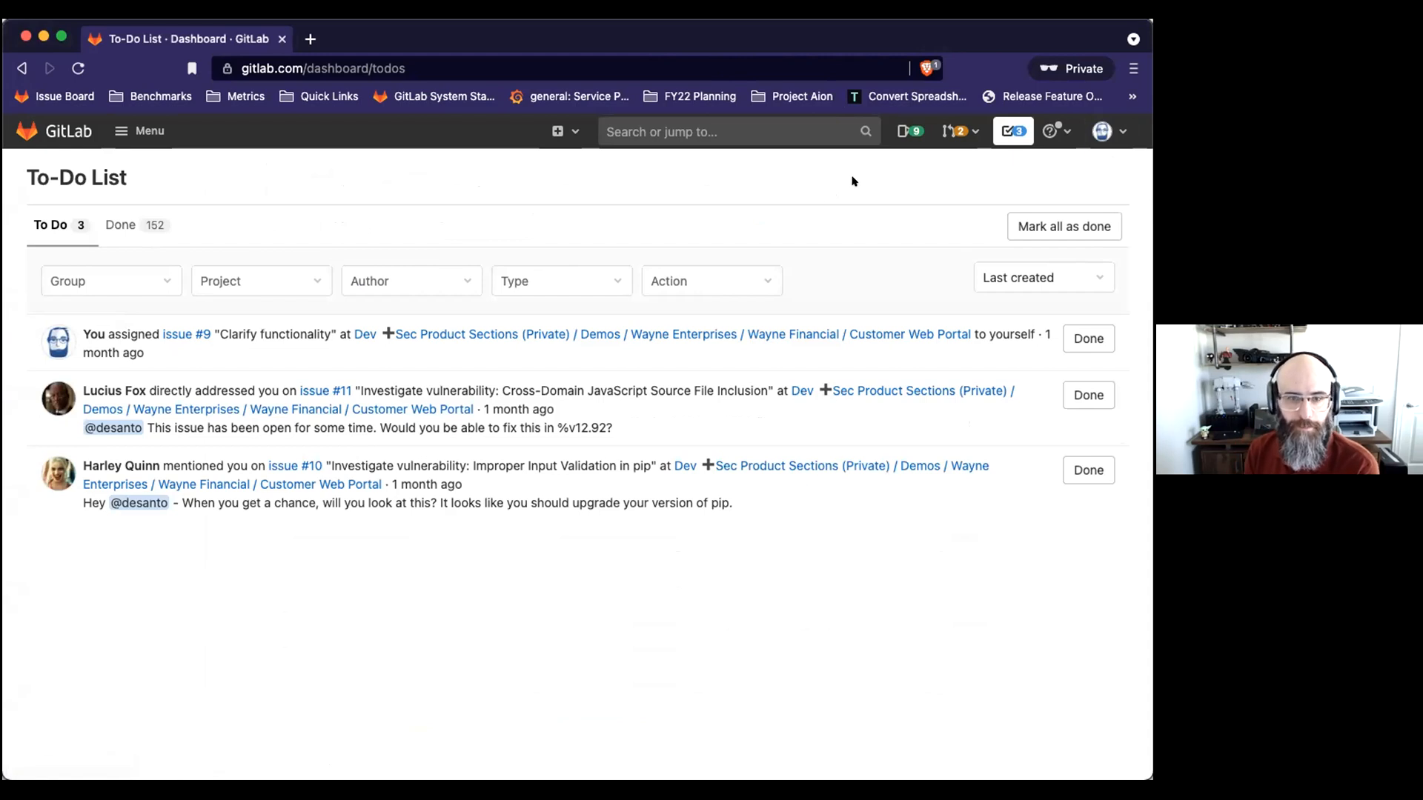
{"action": "left_click", "coordinate": [123, 130]}
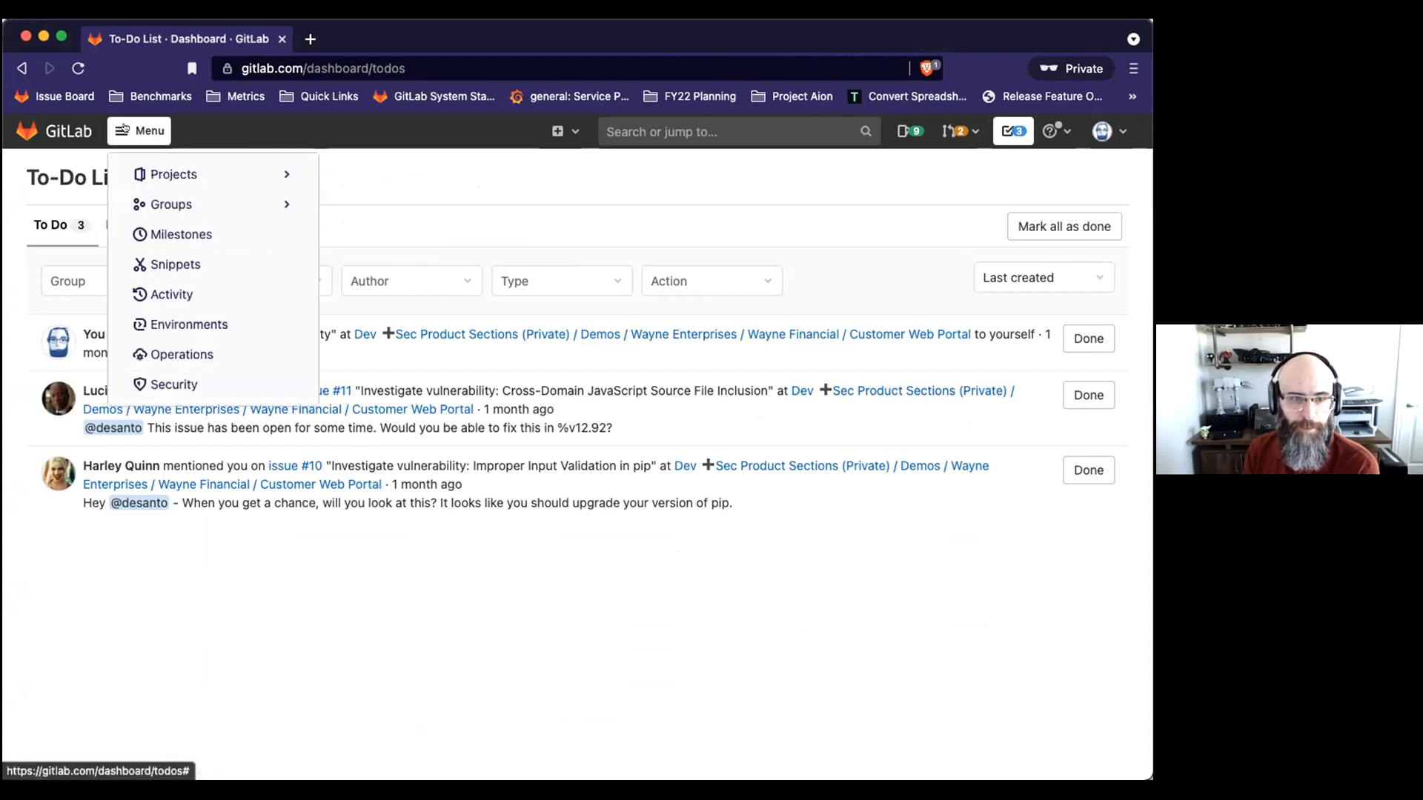
{"action": "left_click", "coordinate": [170, 173]}
{"action": "left_click", "coordinate": [406, 172]}
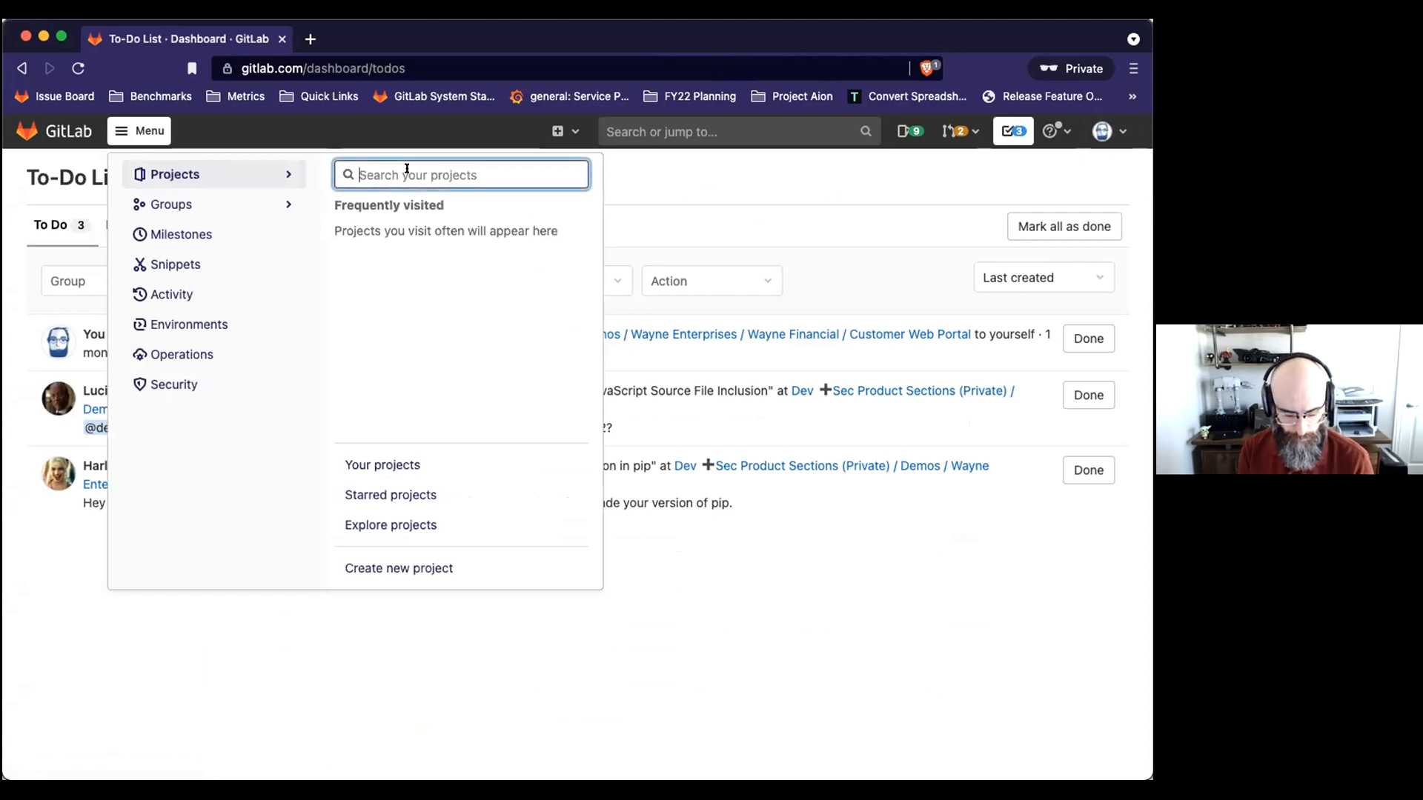
{"action": "type", "text": "Website"}
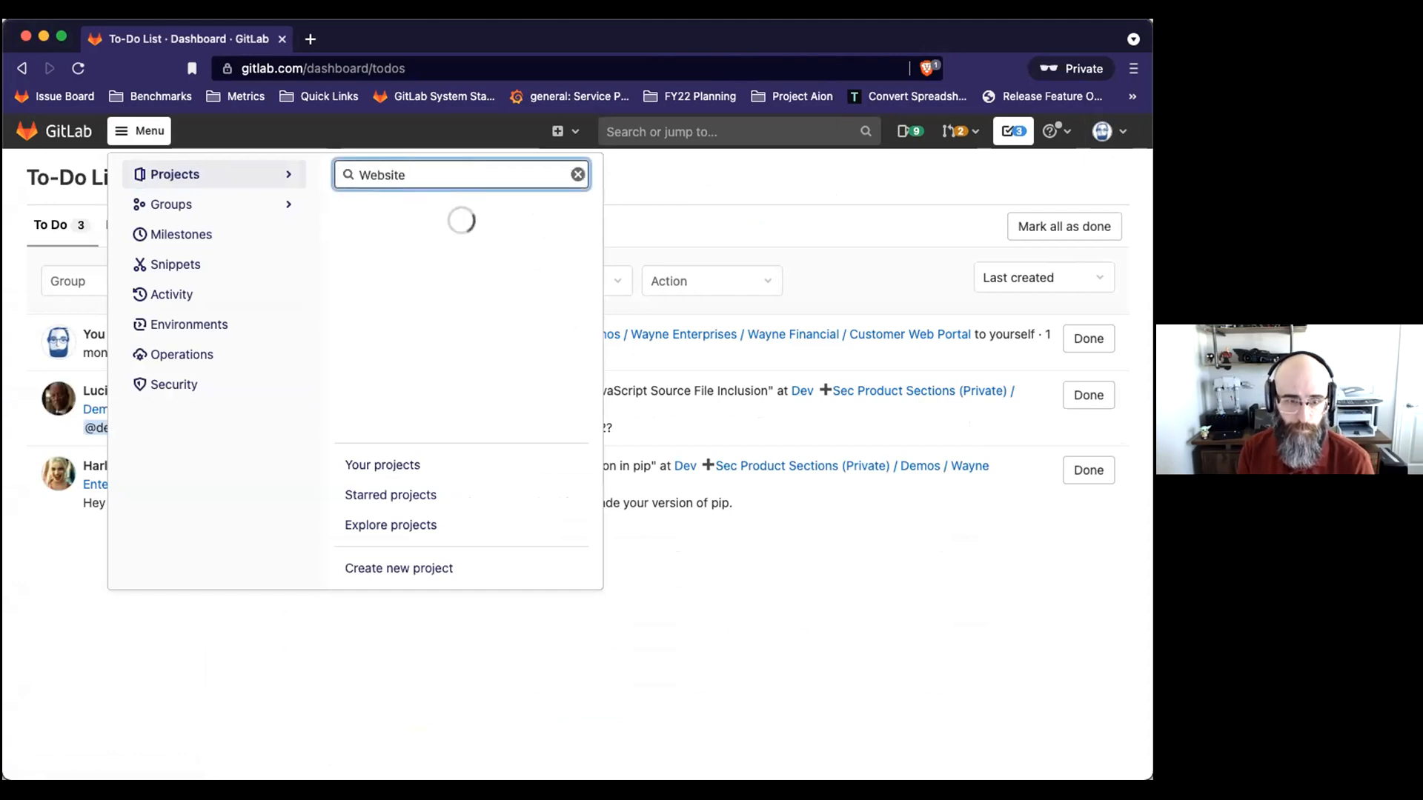
{"action": "left_click", "coordinate": [421, 212]}
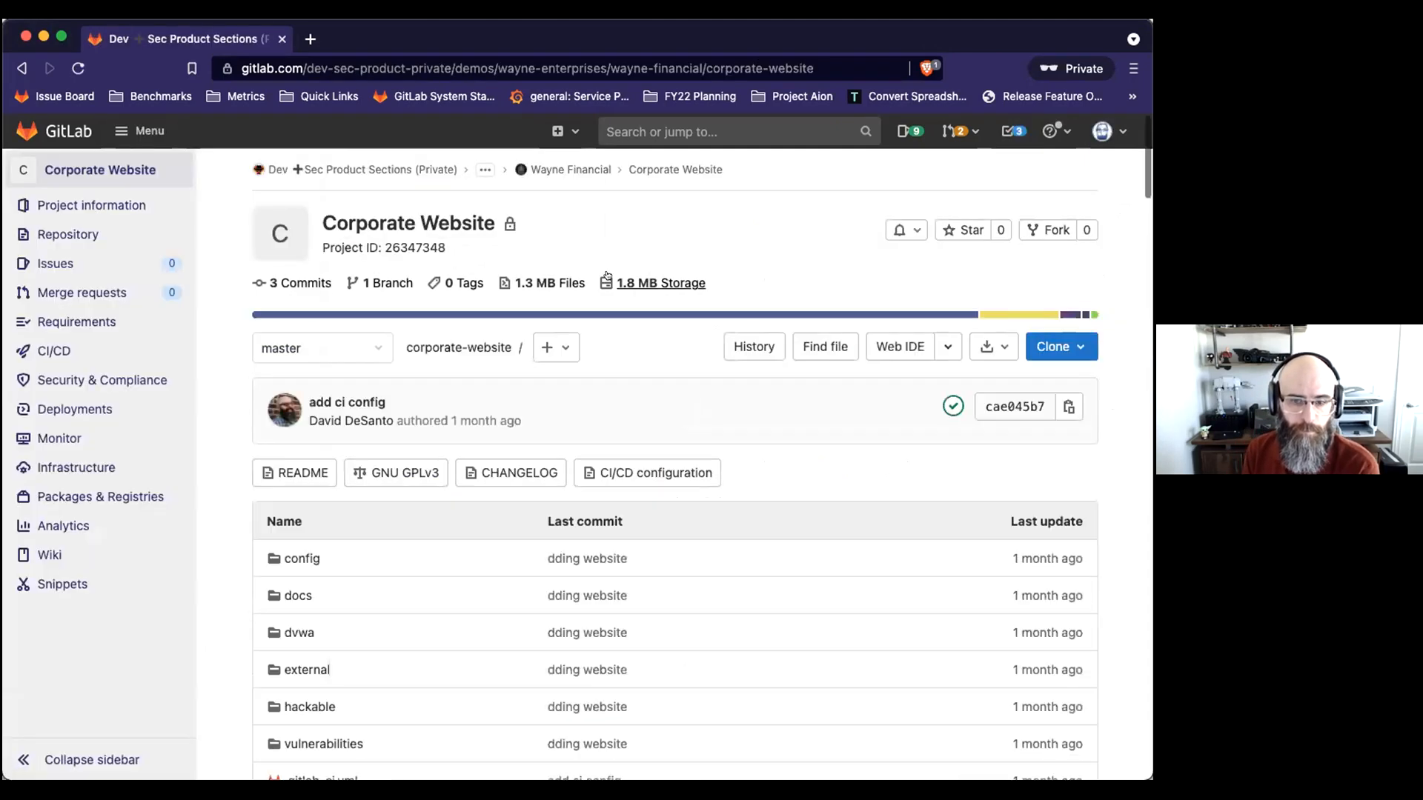
- Open logout.php from the repository's files on master in the Web IDE
{"action": "scroll", "coordinate": [606, 278], "scroll_direction": "down", "scroll_amount": 2}
{"action": "mouse_move", "coordinate": [68, 234]}
{"action": "left_click", "coordinate": [255, 232]}
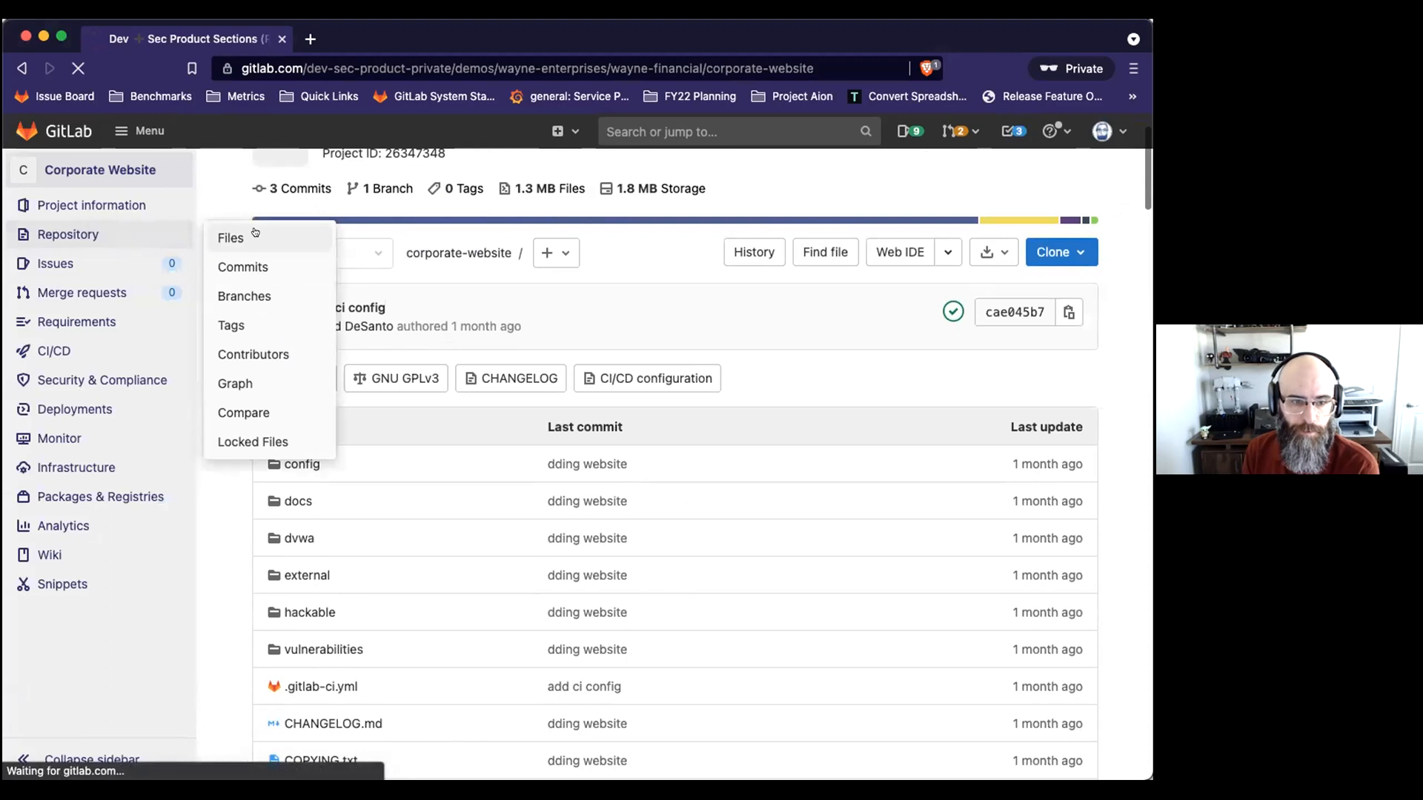
{"action": "scroll", "coordinate": [392, 341], "scroll_direction": "down", "scroll_amount": 4}
{"action": "scroll", "coordinate": [391, 340], "scroll_direction": "down", "scroll_amount": 10}
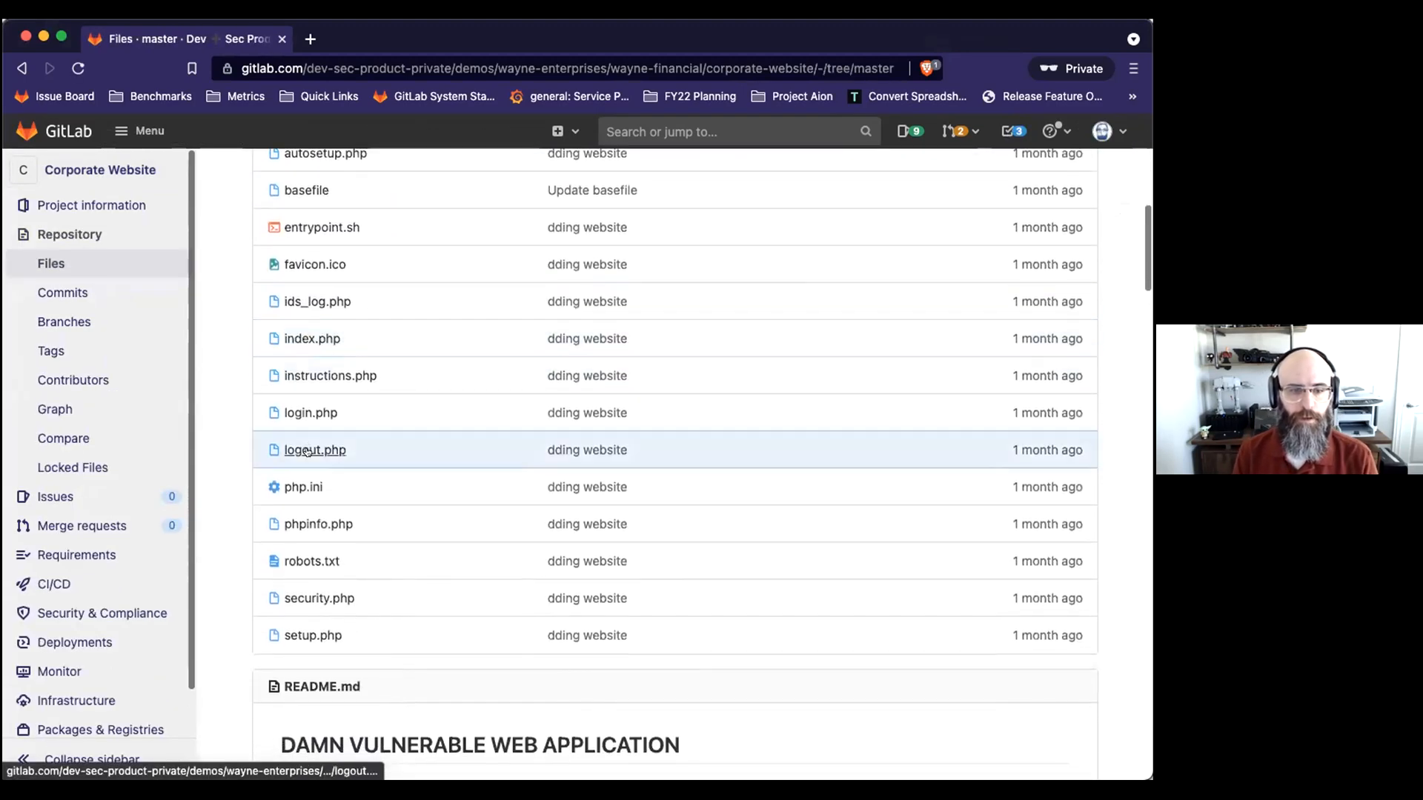
{"action": "left_click", "coordinate": [308, 451]}
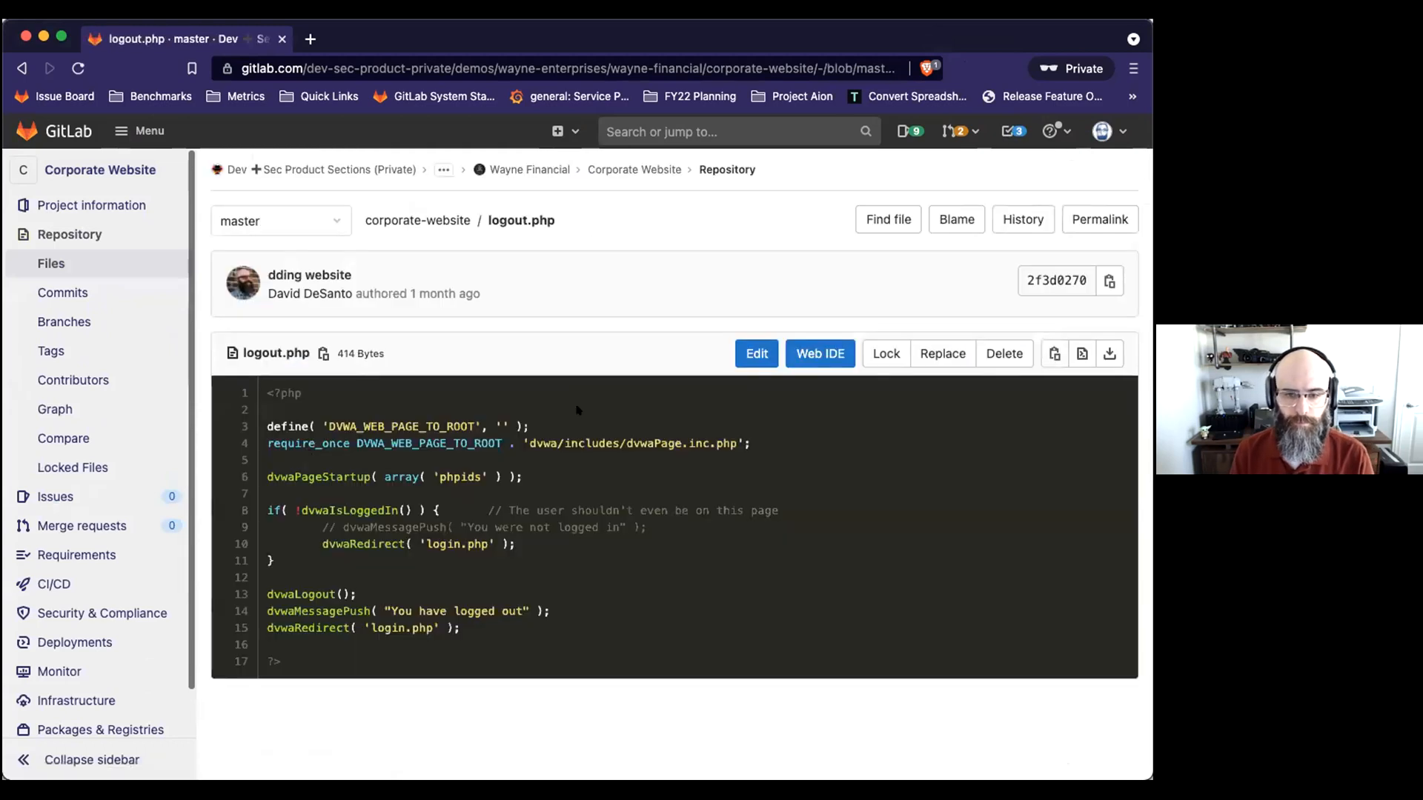
{"action": "left_click", "coordinate": [807, 355]}
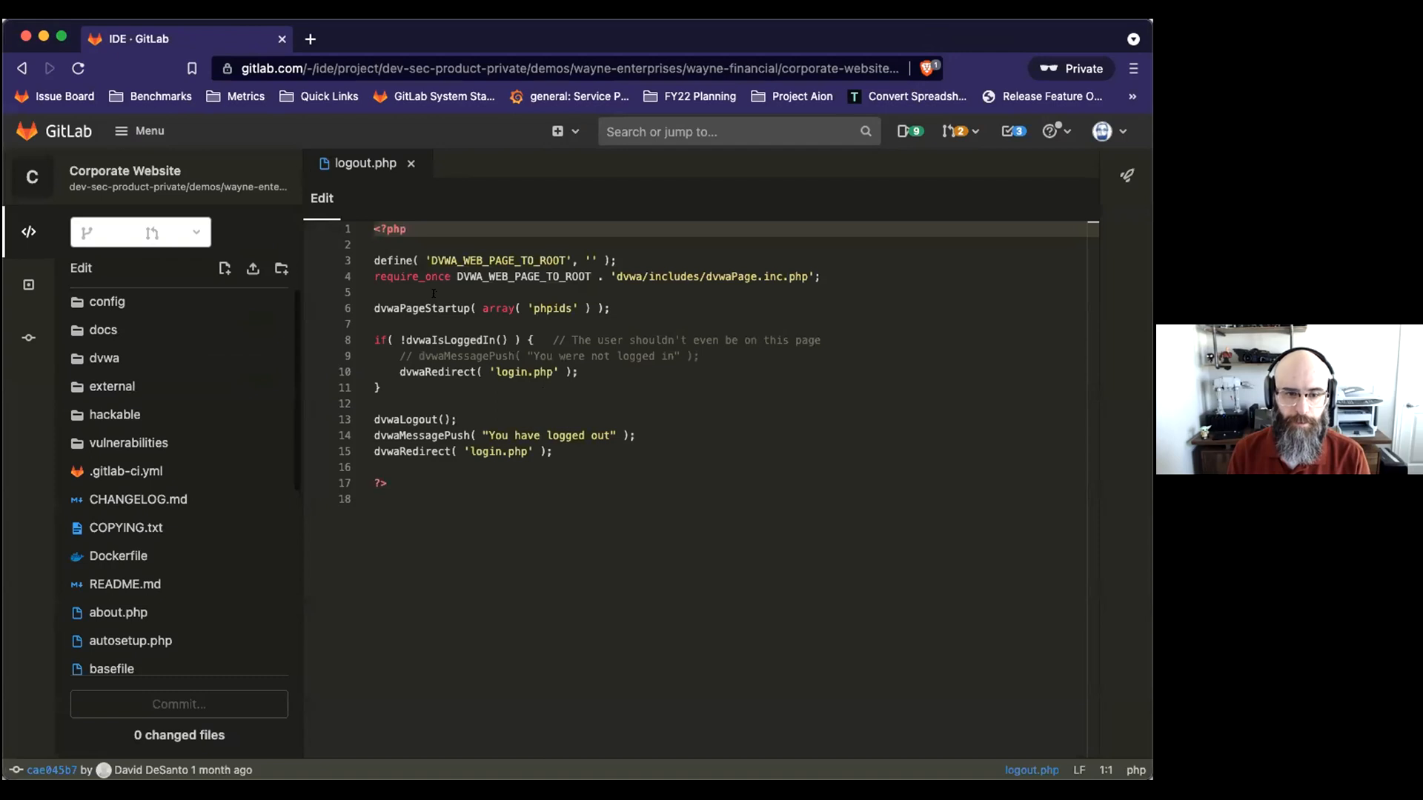
- Insert the comment "// Add a new comment" on its own line above the dvwaPageStartup call, with blank lines around it
{"action": "left_click", "coordinate": [402, 295]}
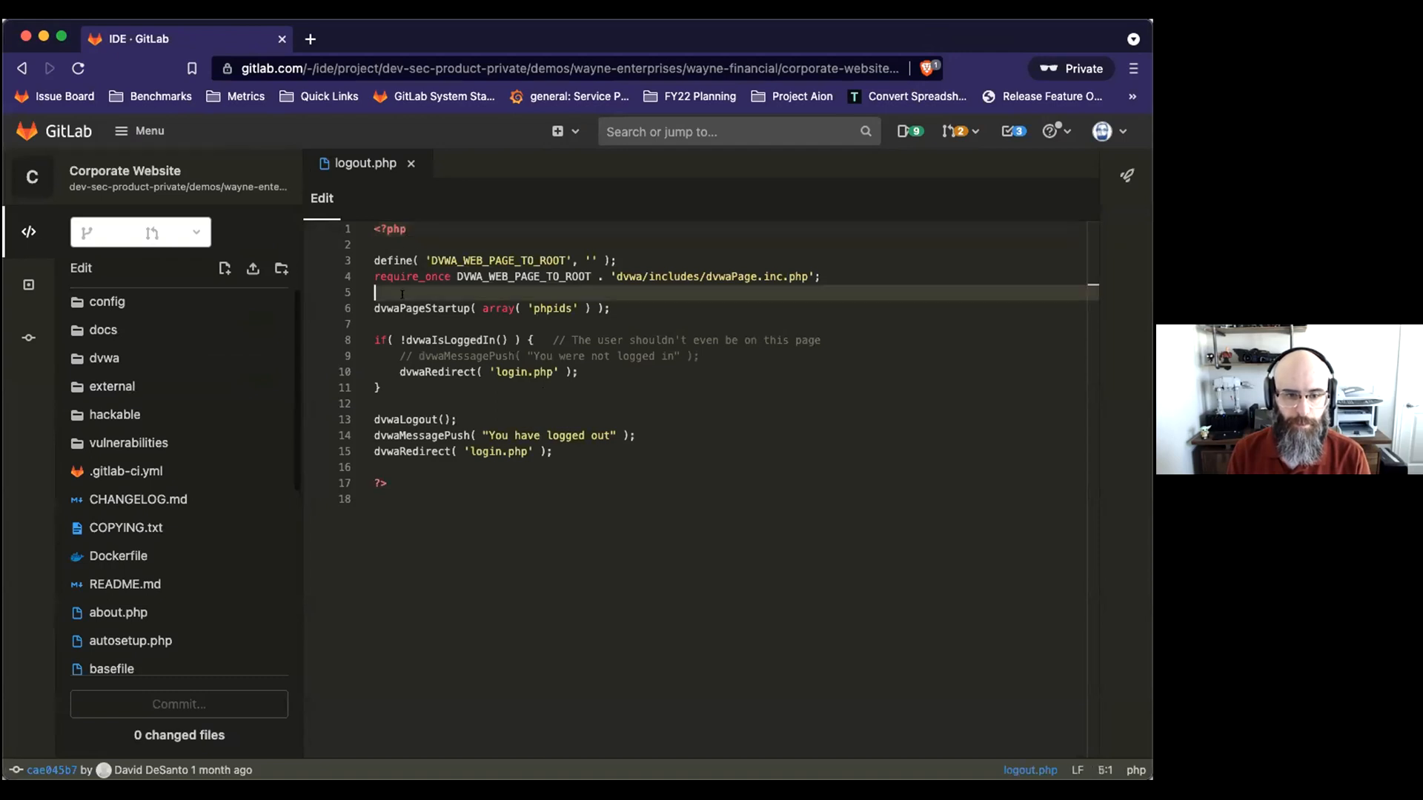
{"action": "key", "text": "Return"}
{"action": "key", "text": "Up"}
{"action": "key", "text": "Return"}
{"action": "type", "text": "// Add a new comment"}
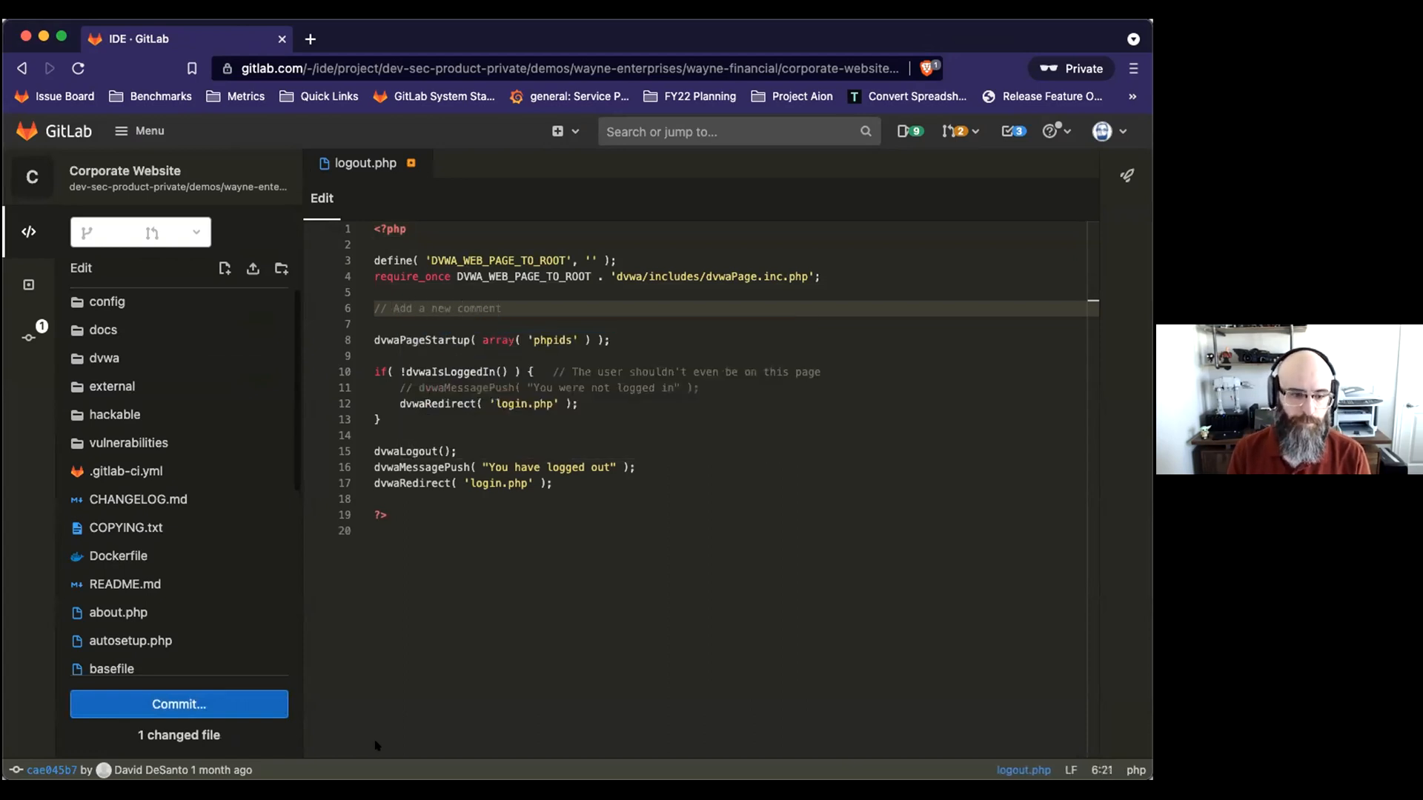
- Prepare a commit of logout.php to a new branch named with the account's username followed by "-test-MR"
{"action": "left_click", "coordinate": [196, 704]}
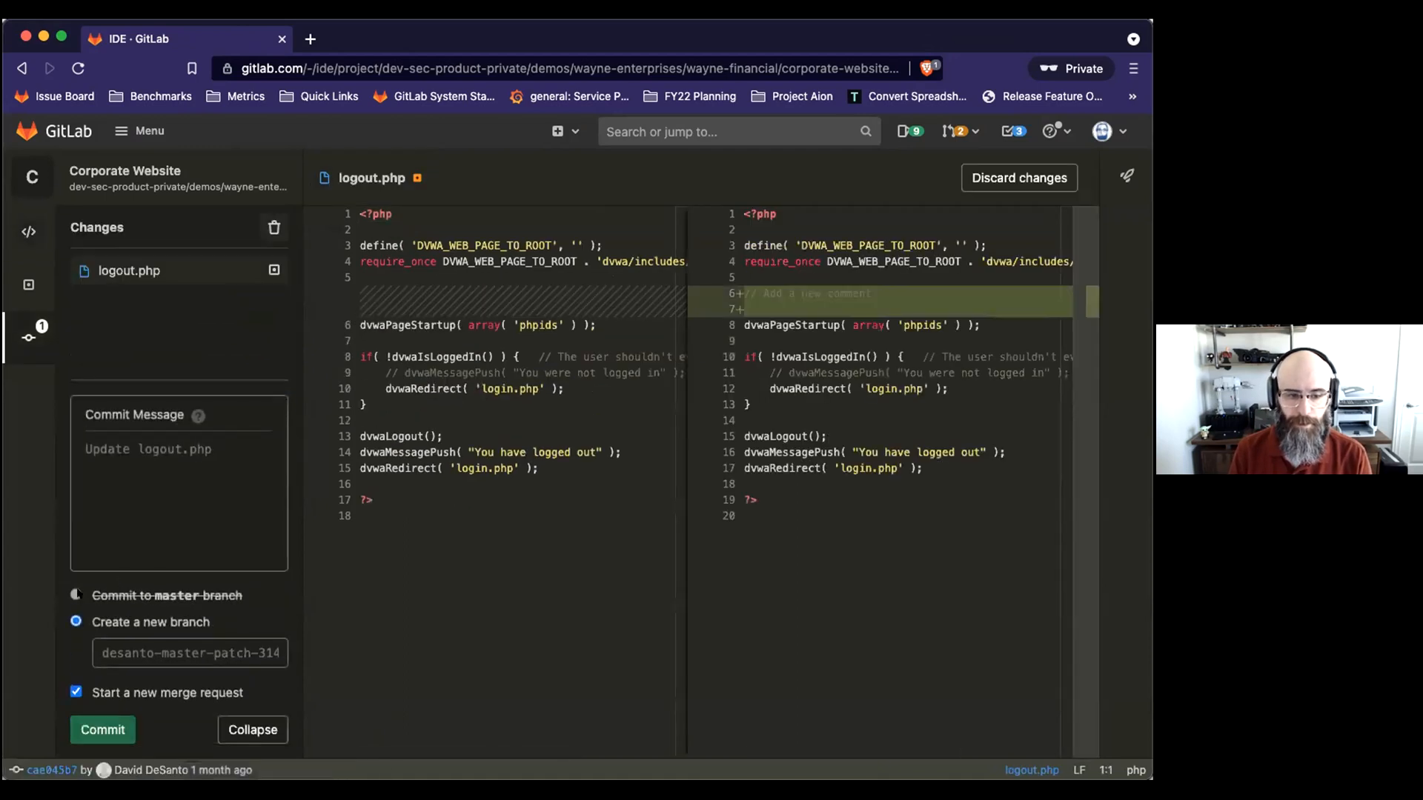
{"action": "mouse_move", "coordinate": [187, 596]}
{"action": "left_click", "coordinate": [185, 653]}
{"action": "type", "text": "desan"}
{"action": "type", "text": "to-"}
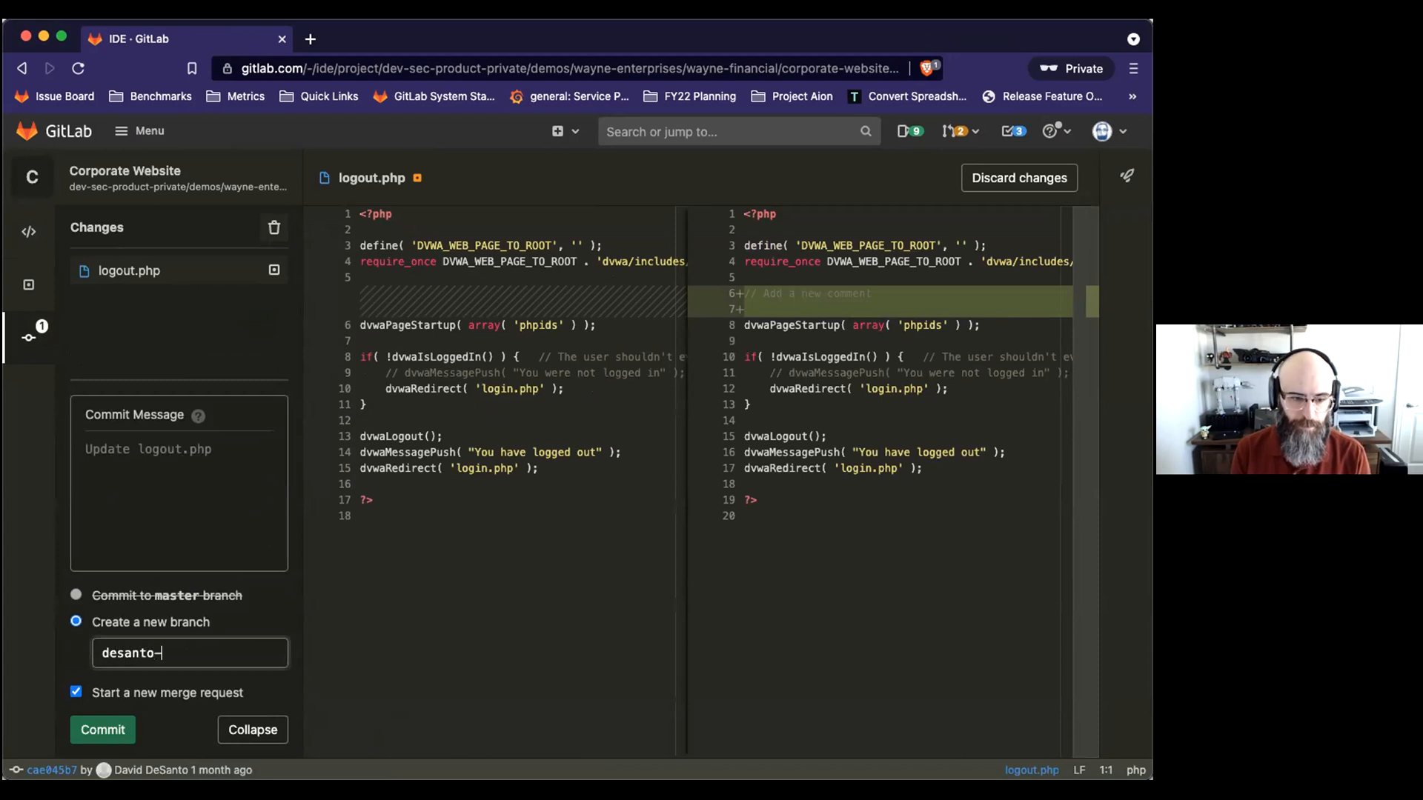
{"action": "type", "text": "test-MR"}
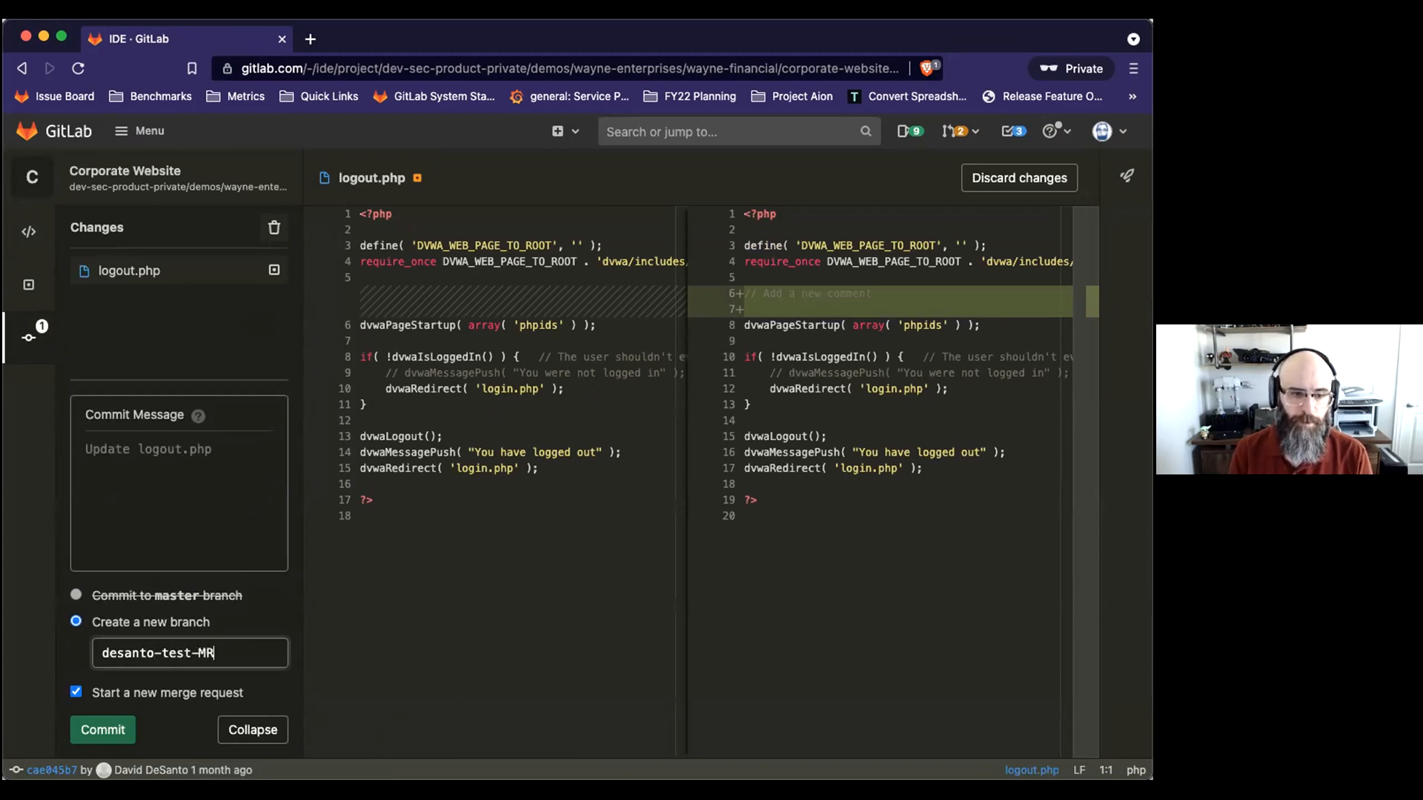
- Commit the logout.php change with the message "Add a comment to the file" and start a new merge request
{"action": "left_click", "coordinate": [180, 493]}
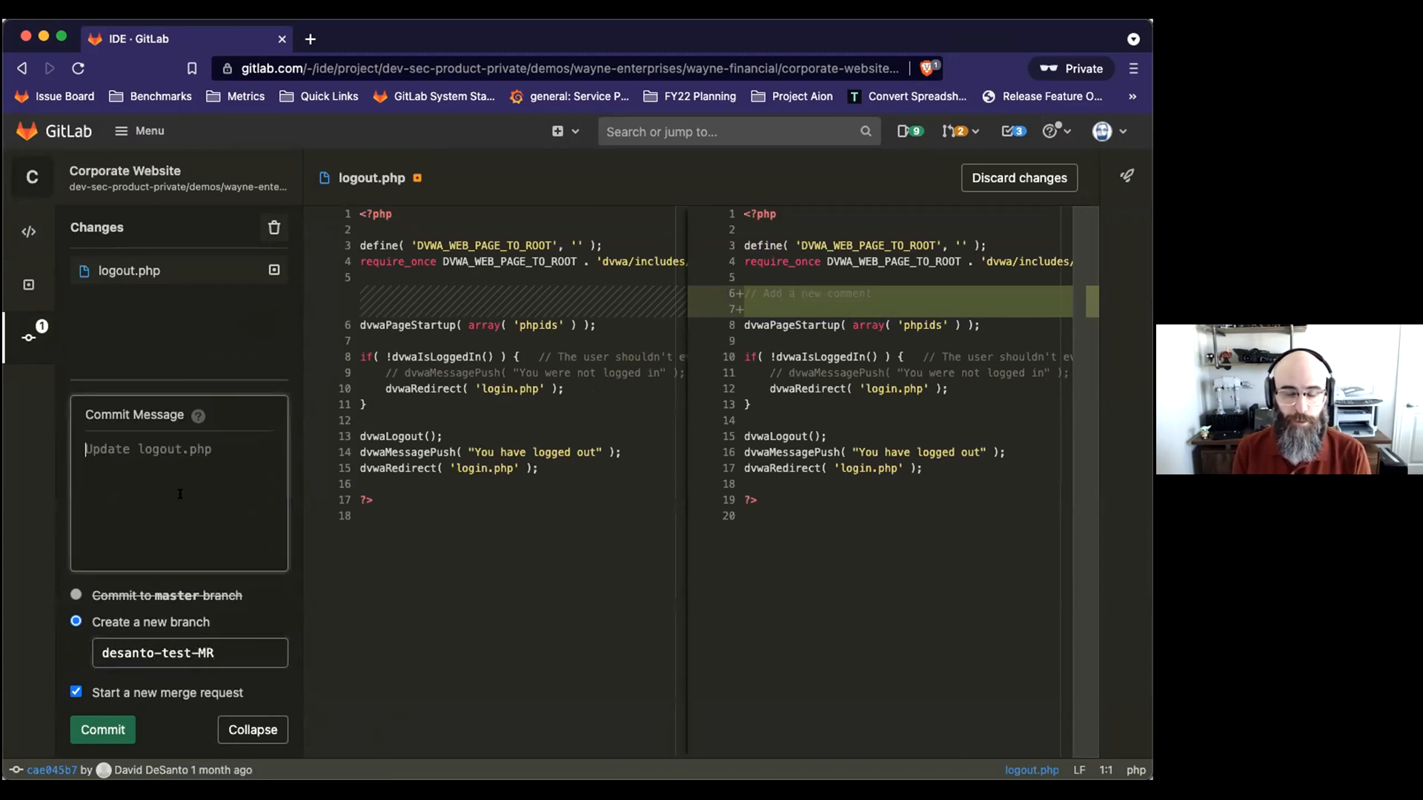
{"action": "type", "text": "Add a"}
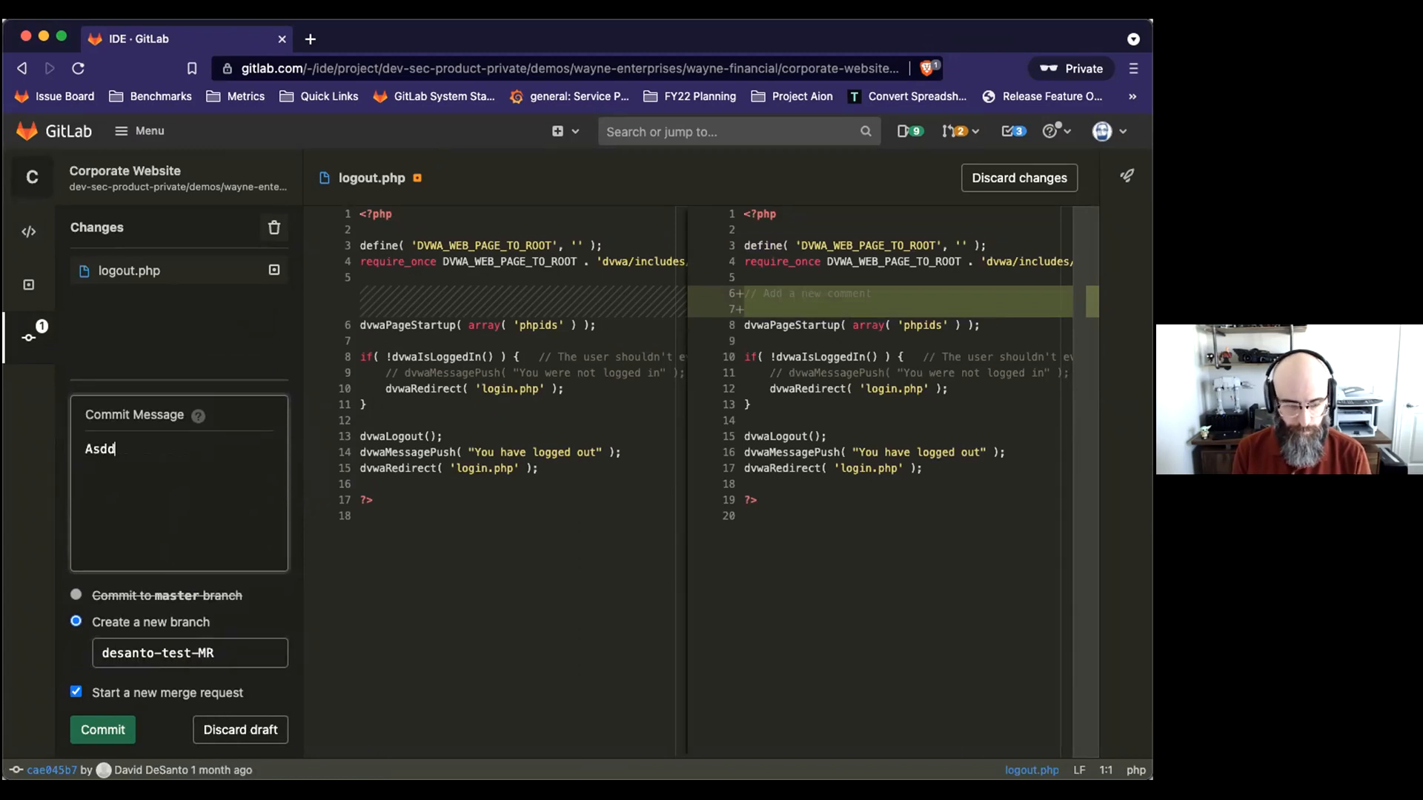
{"action": "key", "text": "BackSpace"}
{"action": "key", "text": "BackSpace"}
{"action": "key", "text": "BackSpace"}
{"action": "key", "text": "BackSpace"}
{"action": "type", "text": "dd a comment to the "}
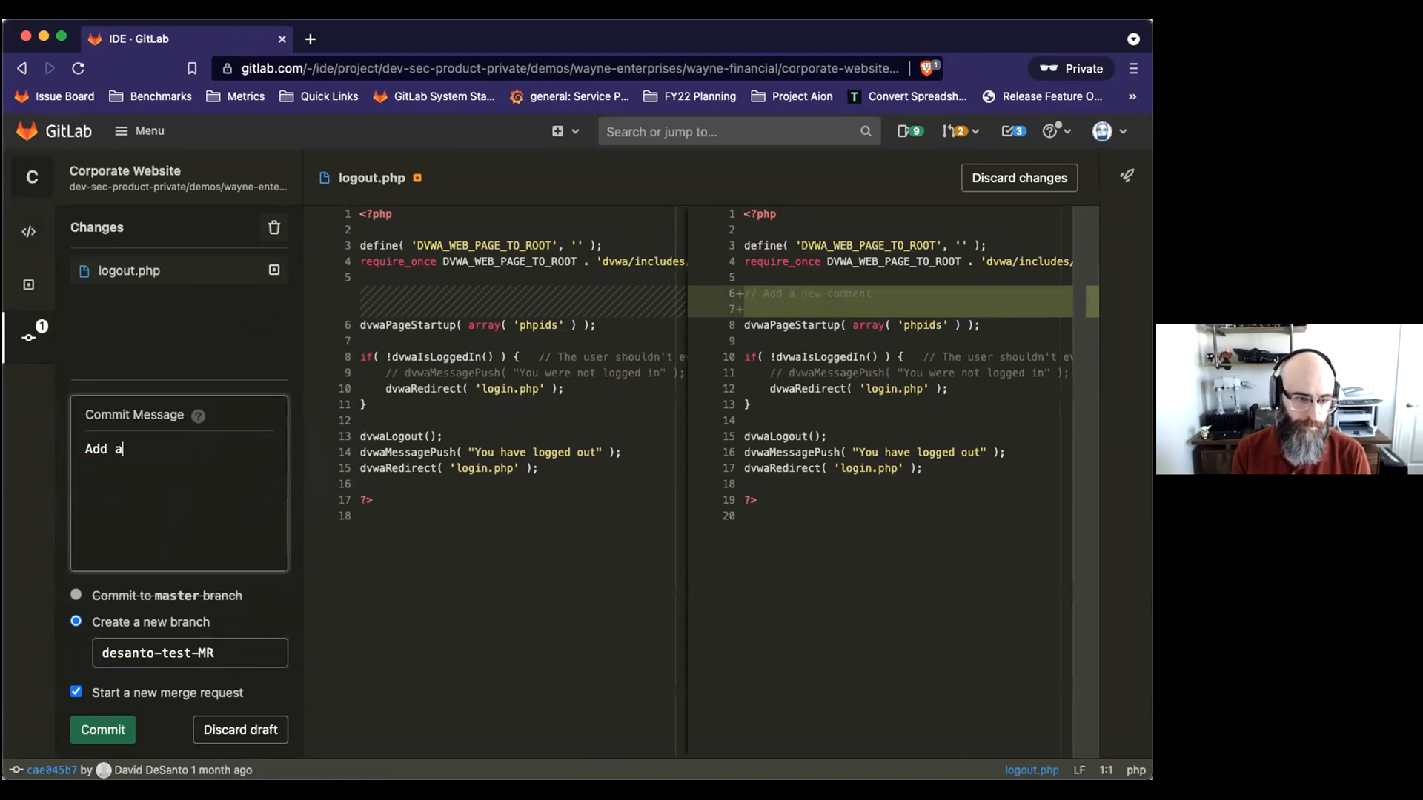
{"action": "type", "text": "file"}
{"action": "left_click", "coordinate": [110, 732]}
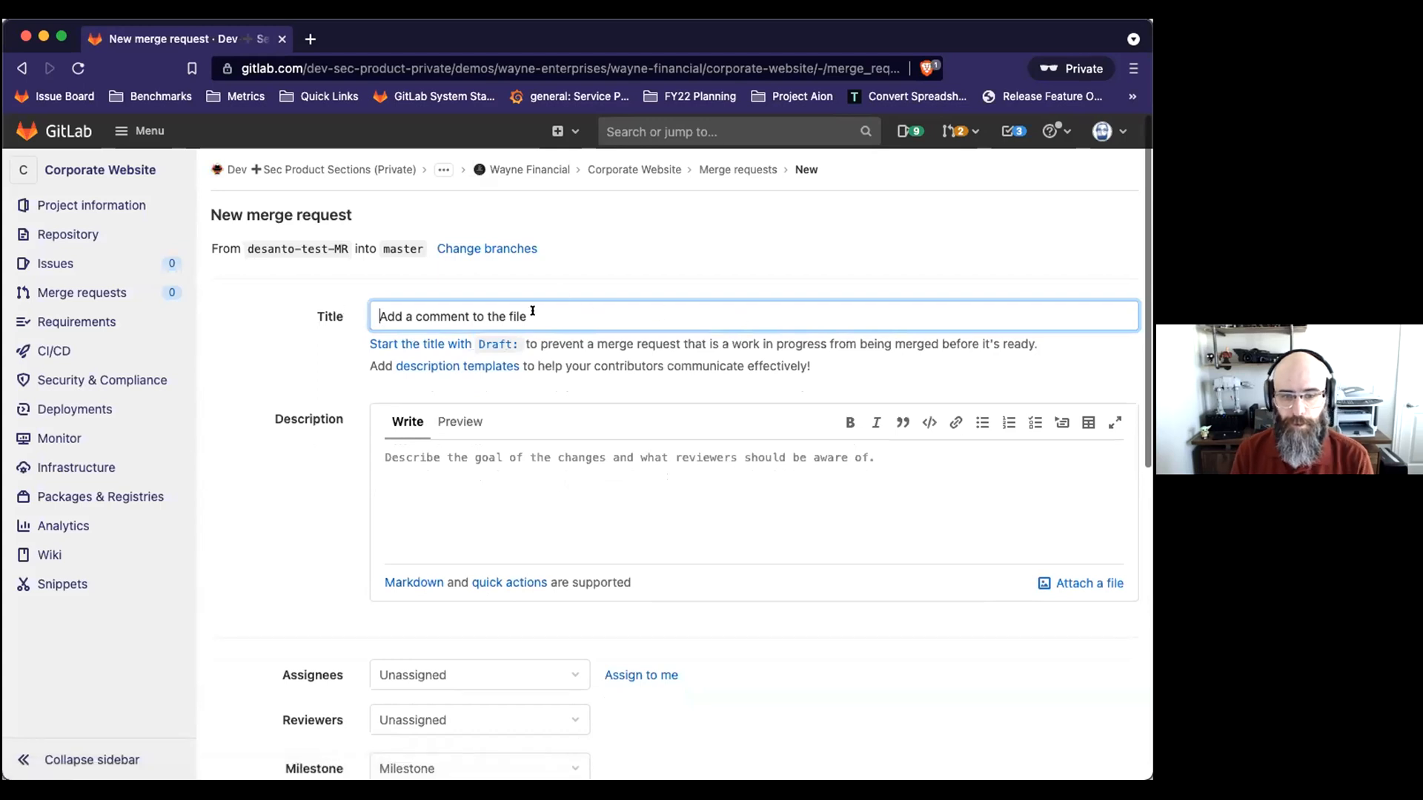
- Copy the title "Add a comment to the file" into the description and create the merge request into master
{"action": "key", "text": "super+a"}
{"action": "key", "text": "super+c"}
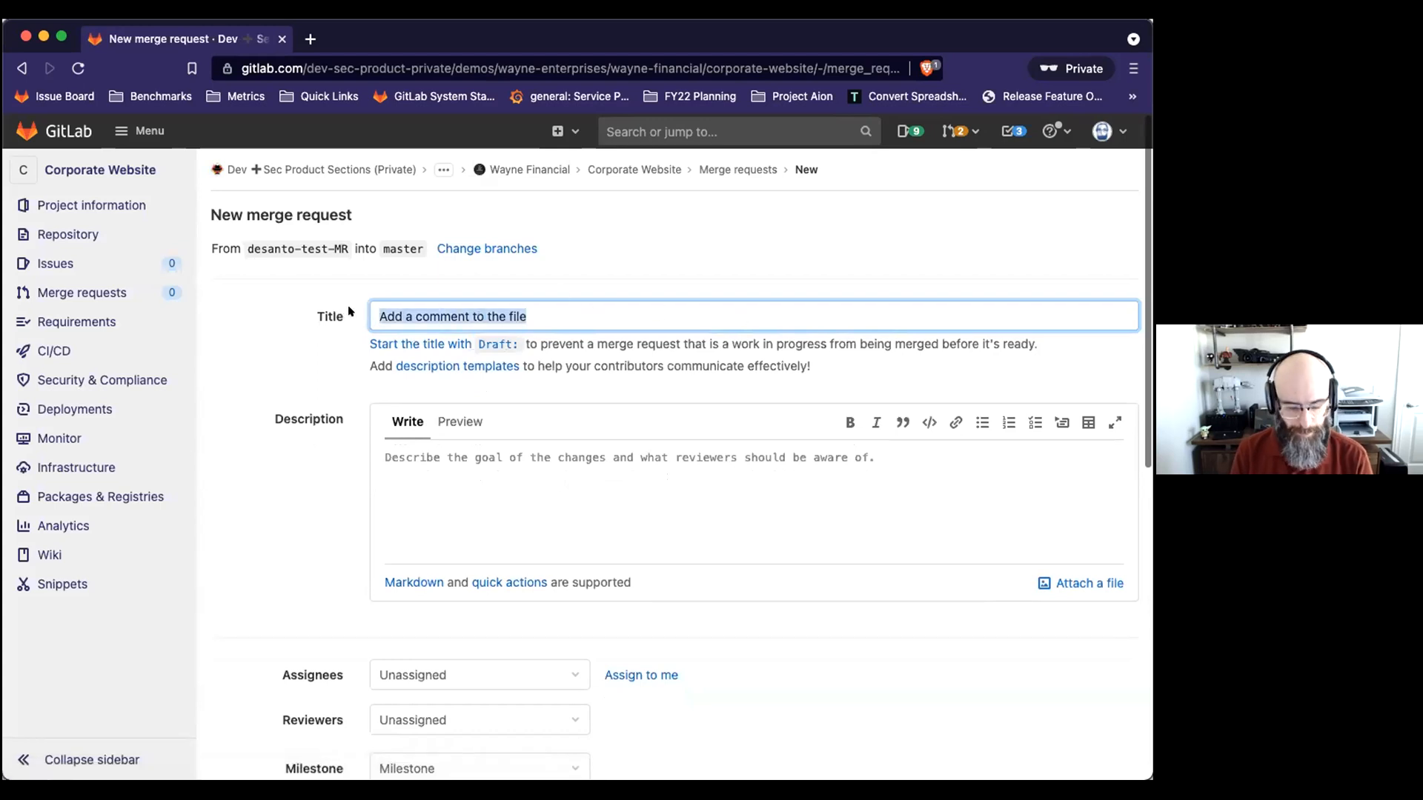
{"action": "left_click", "coordinate": [509, 476]}
{"action": "key", "text": "super+v"}
{"action": "scroll", "coordinate": [613, 470], "scroll_direction": "down", "scroll_amount": 10}
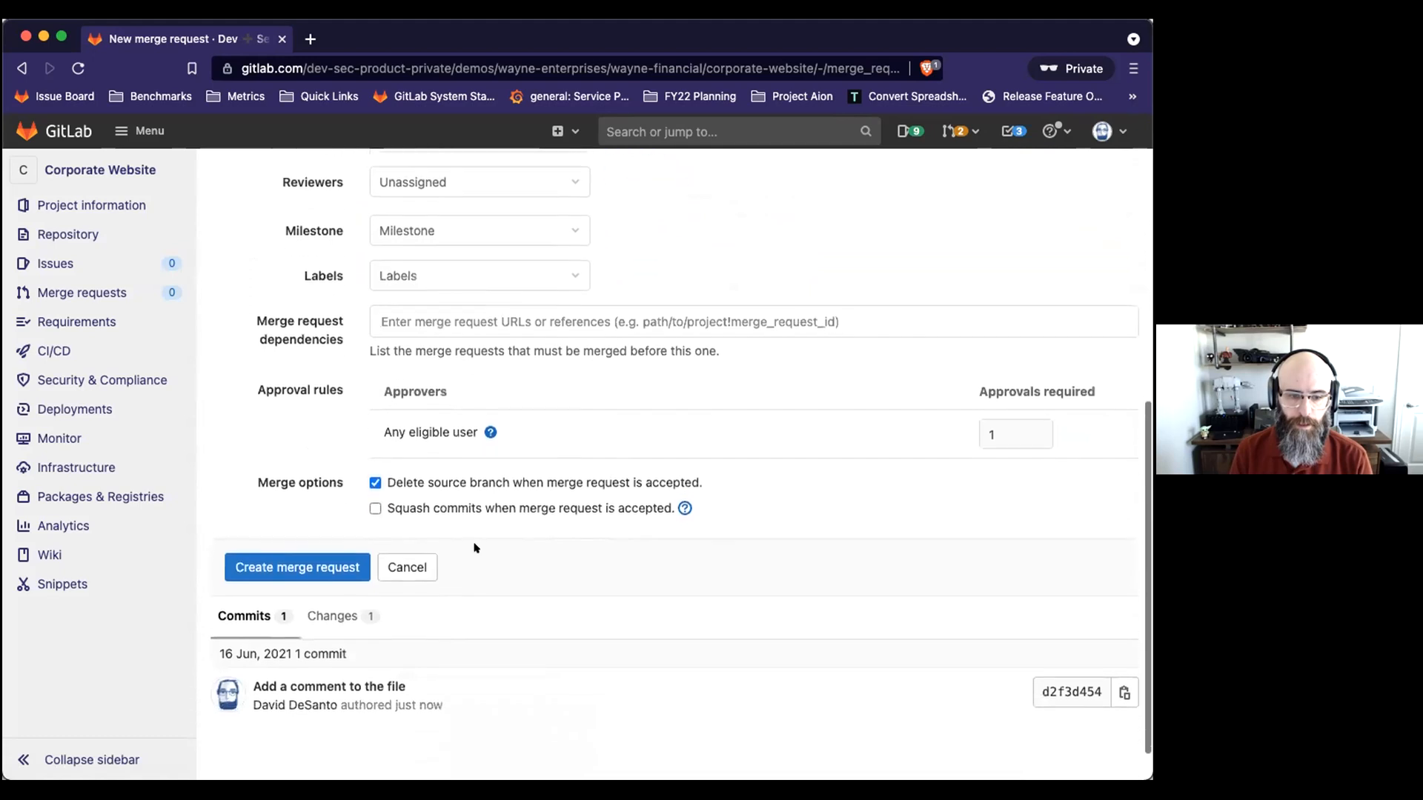
{"action": "left_click", "coordinate": [281, 556]}
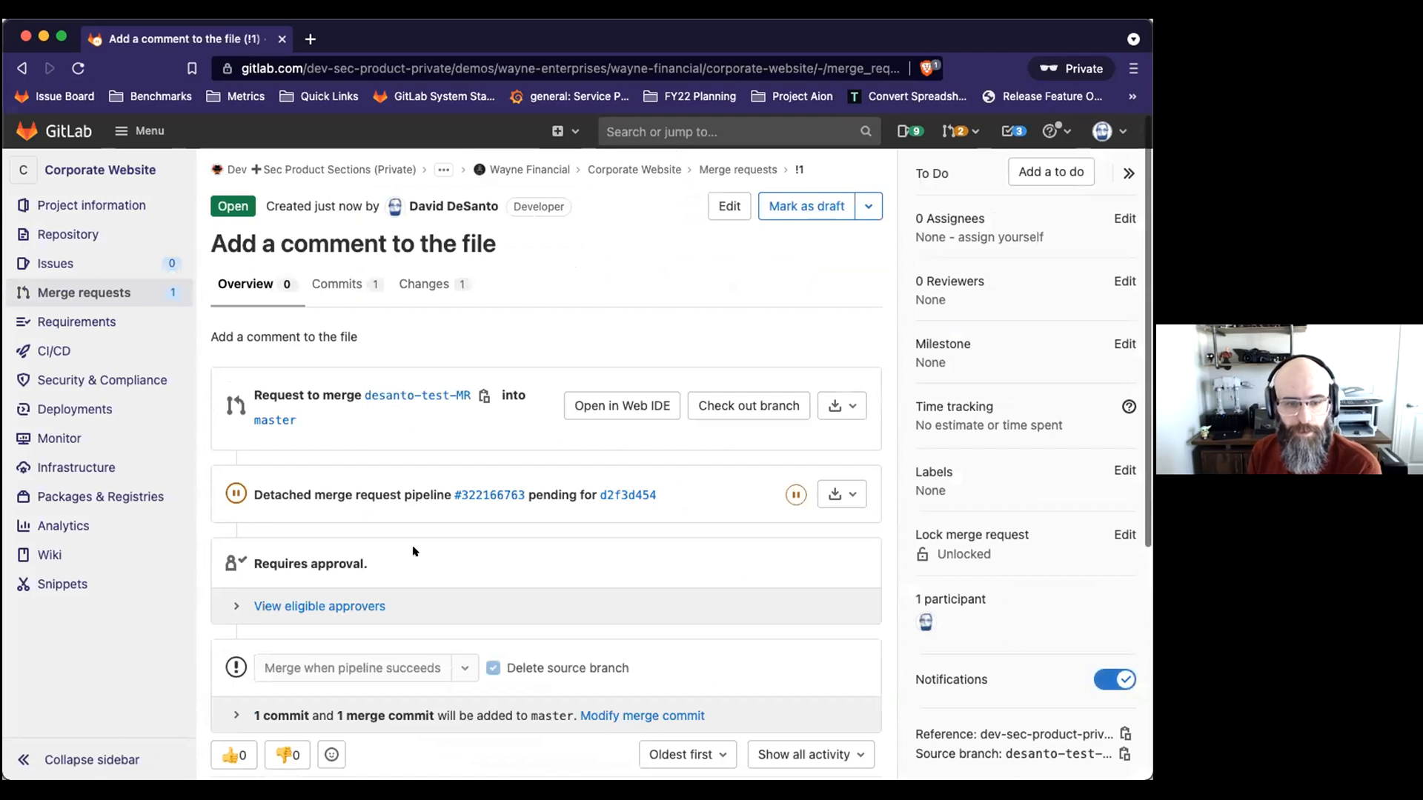
- Examine the approval requirement and merge section on the new merge request's overview
{"action": "scroll", "coordinate": [356, 534], "scroll_direction": "down", "scroll_amount": 1}
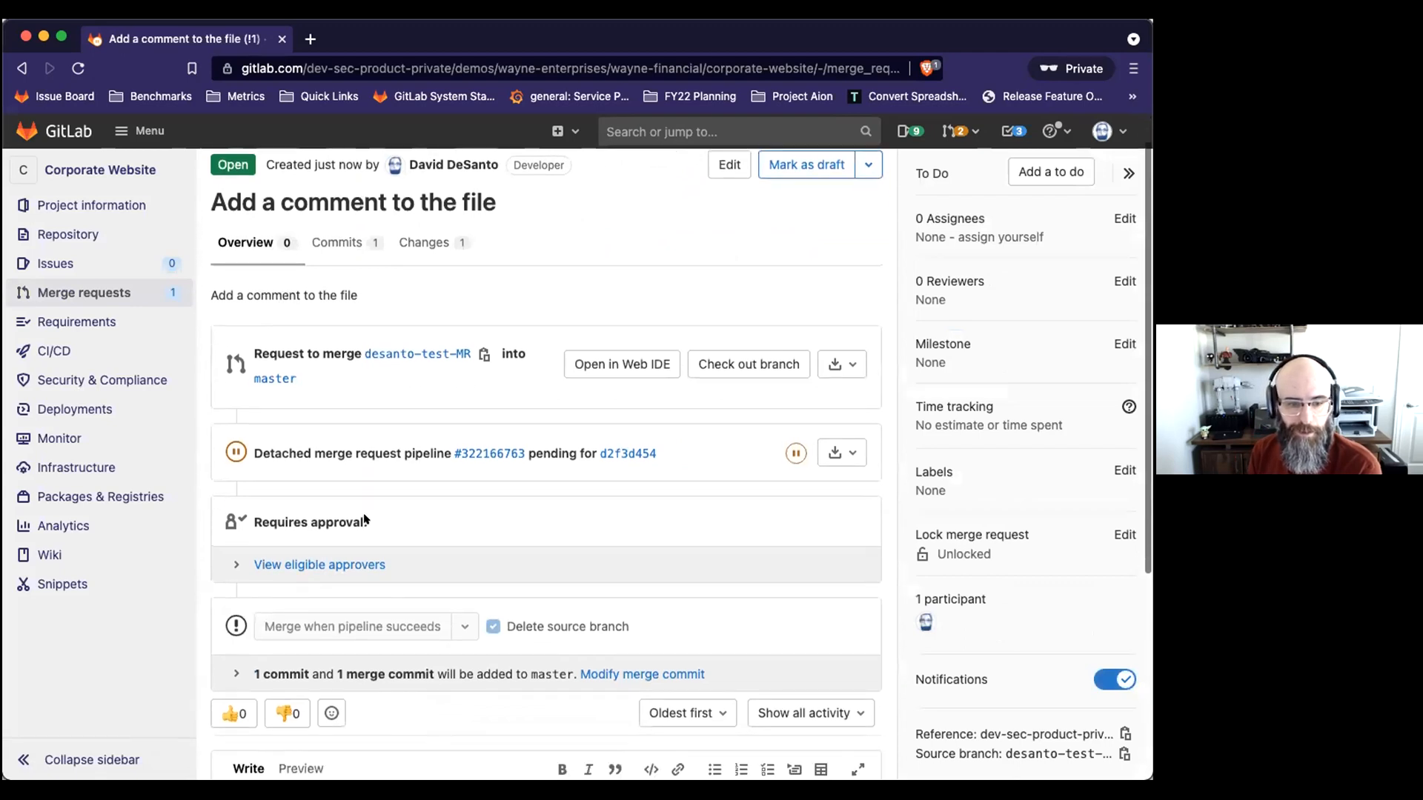
{"action": "left_click_drag", "start_coordinate": [369, 521], "coordinate": [261, 522]}
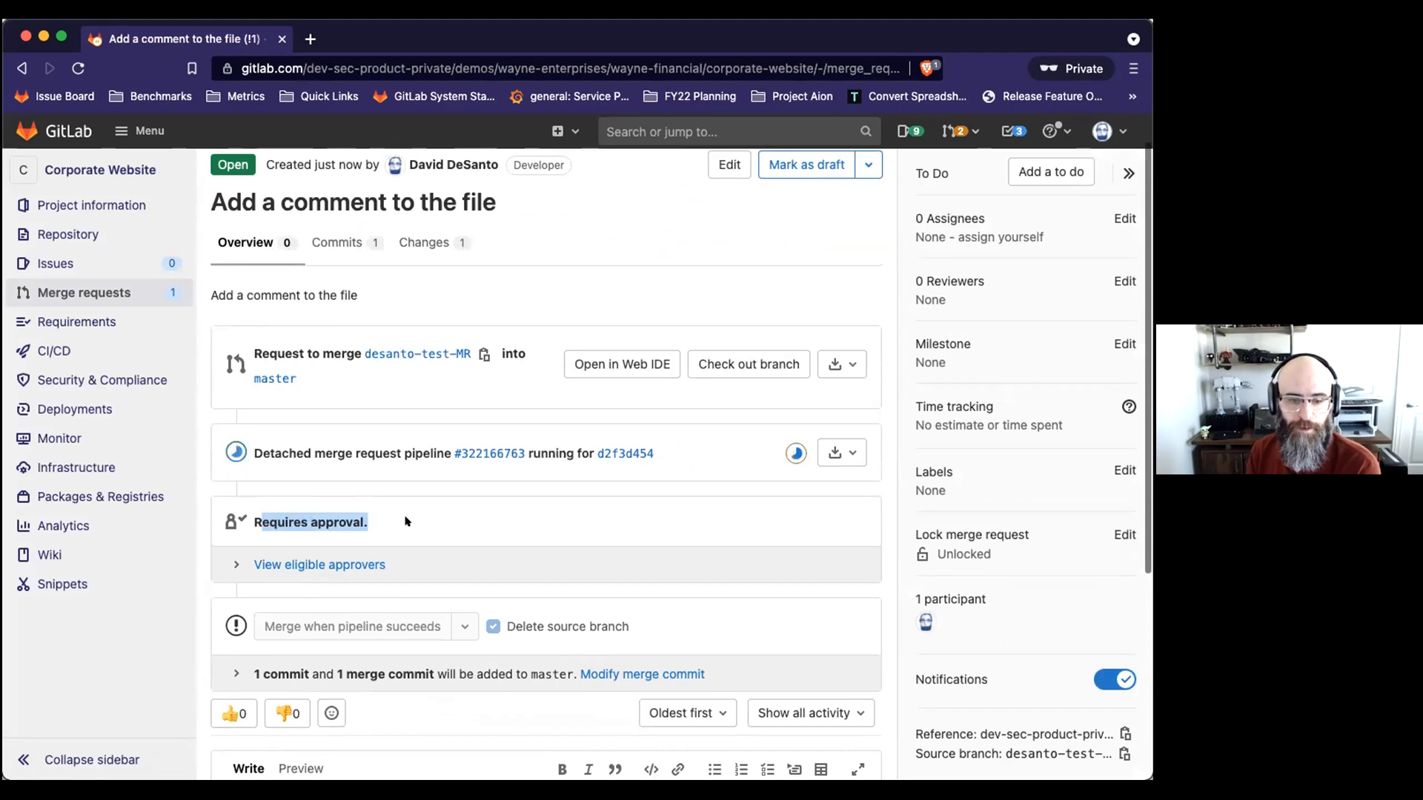
{"action": "scroll", "coordinate": [405, 522], "scroll_direction": "down", "scroll_amount": 2}
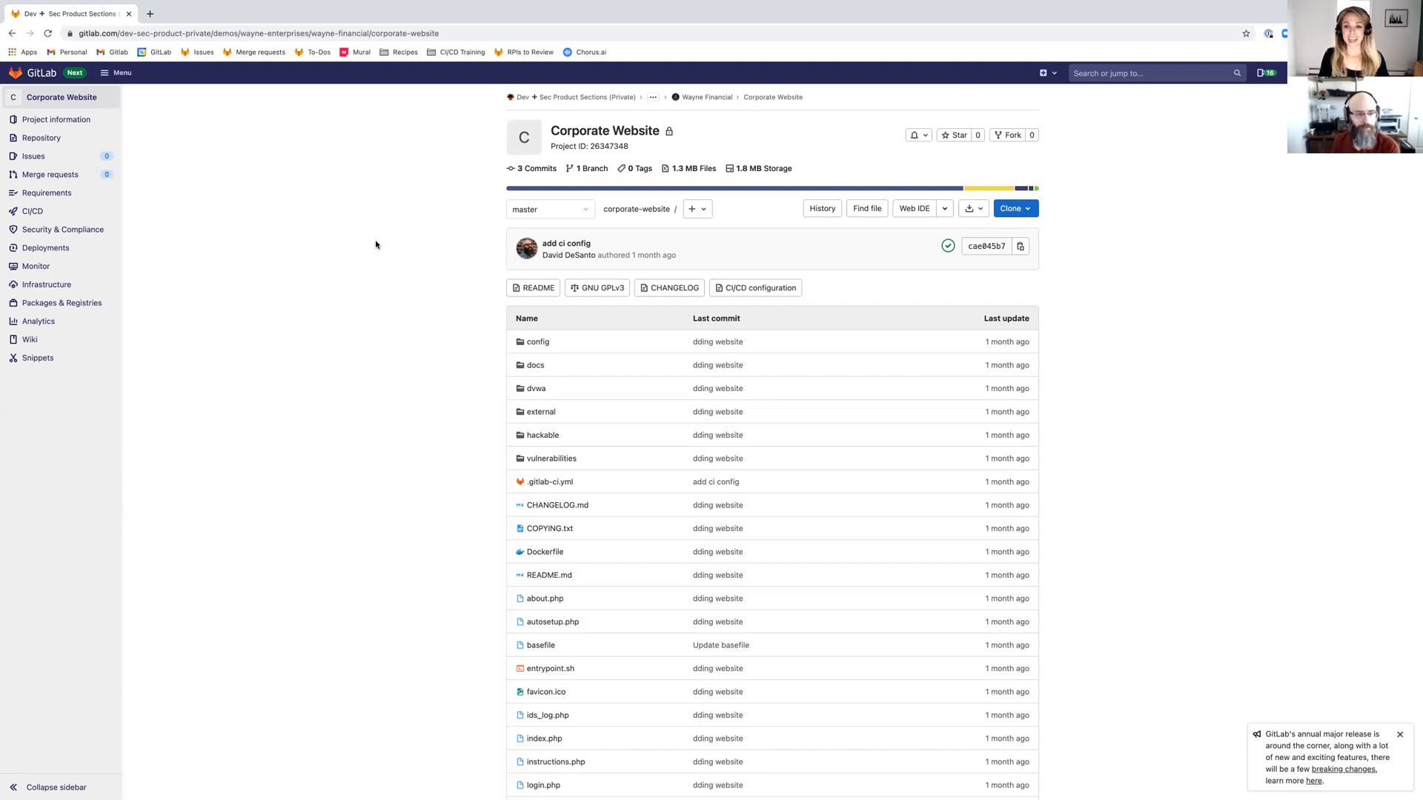
- In the approver's browser session, approve the "Add a comment to the file" merge request and set it to merge when the pipeline succeeds
{"action": "left_click", "coordinate": [73, 183]}
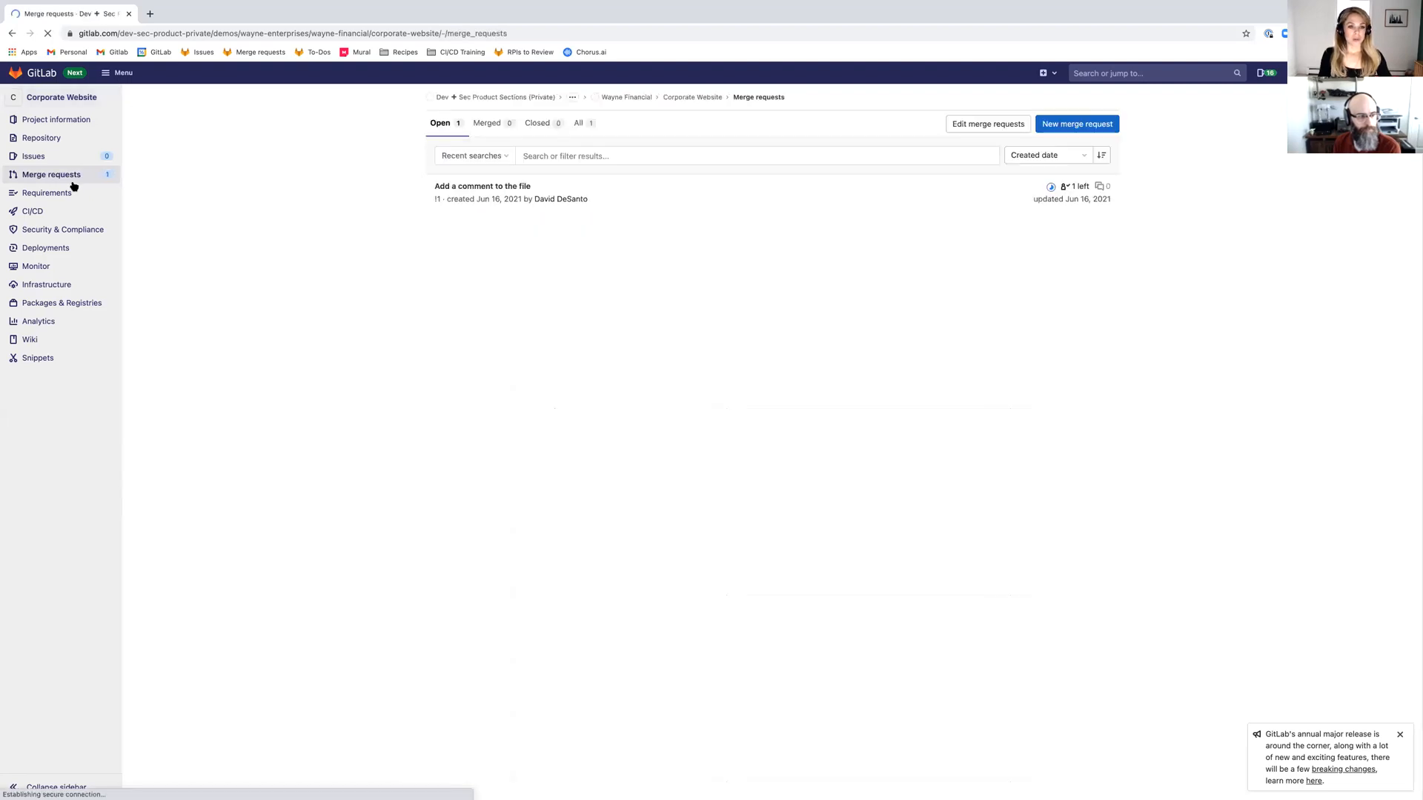
{"action": "left_click", "coordinate": [521, 189]}
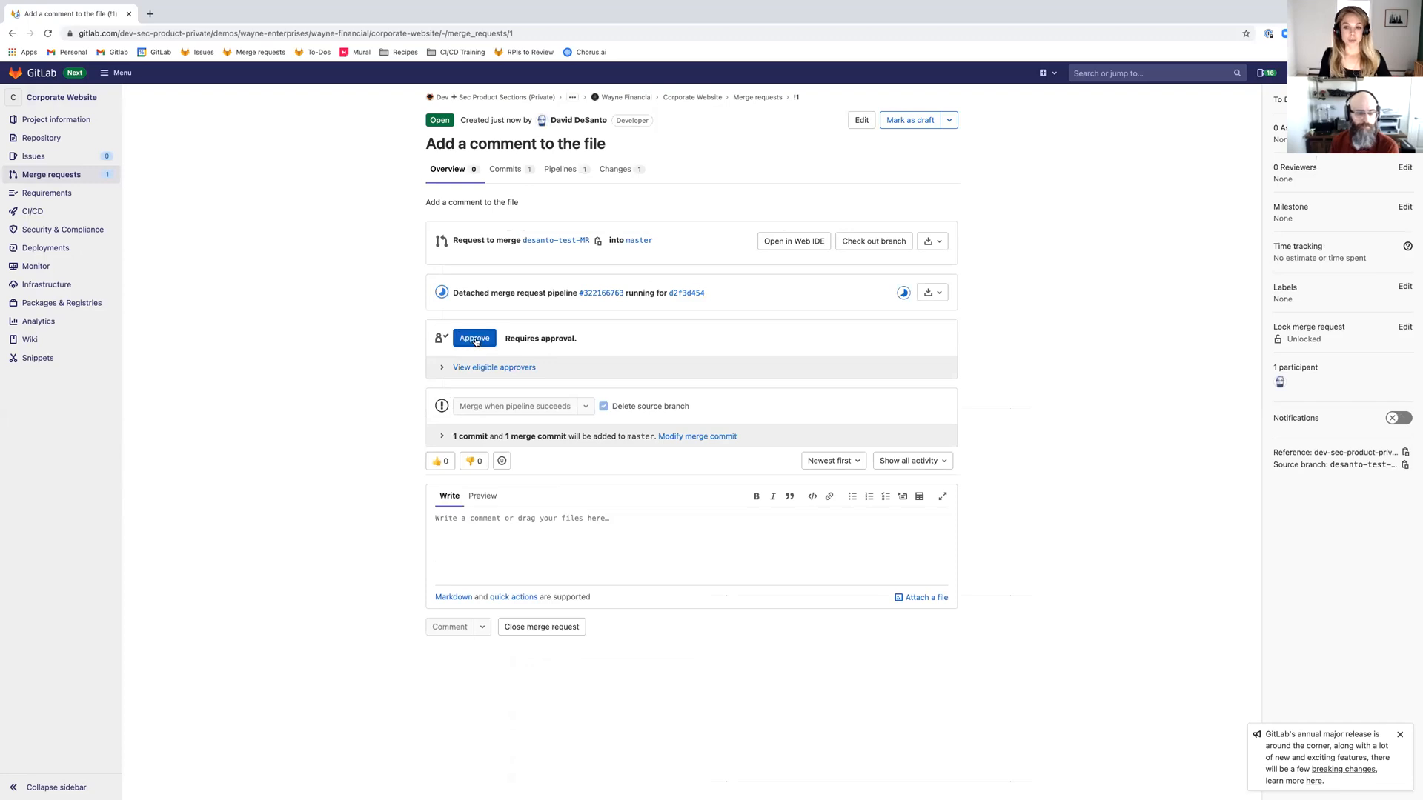
{"action": "left_click", "coordinate": [475, 339]}
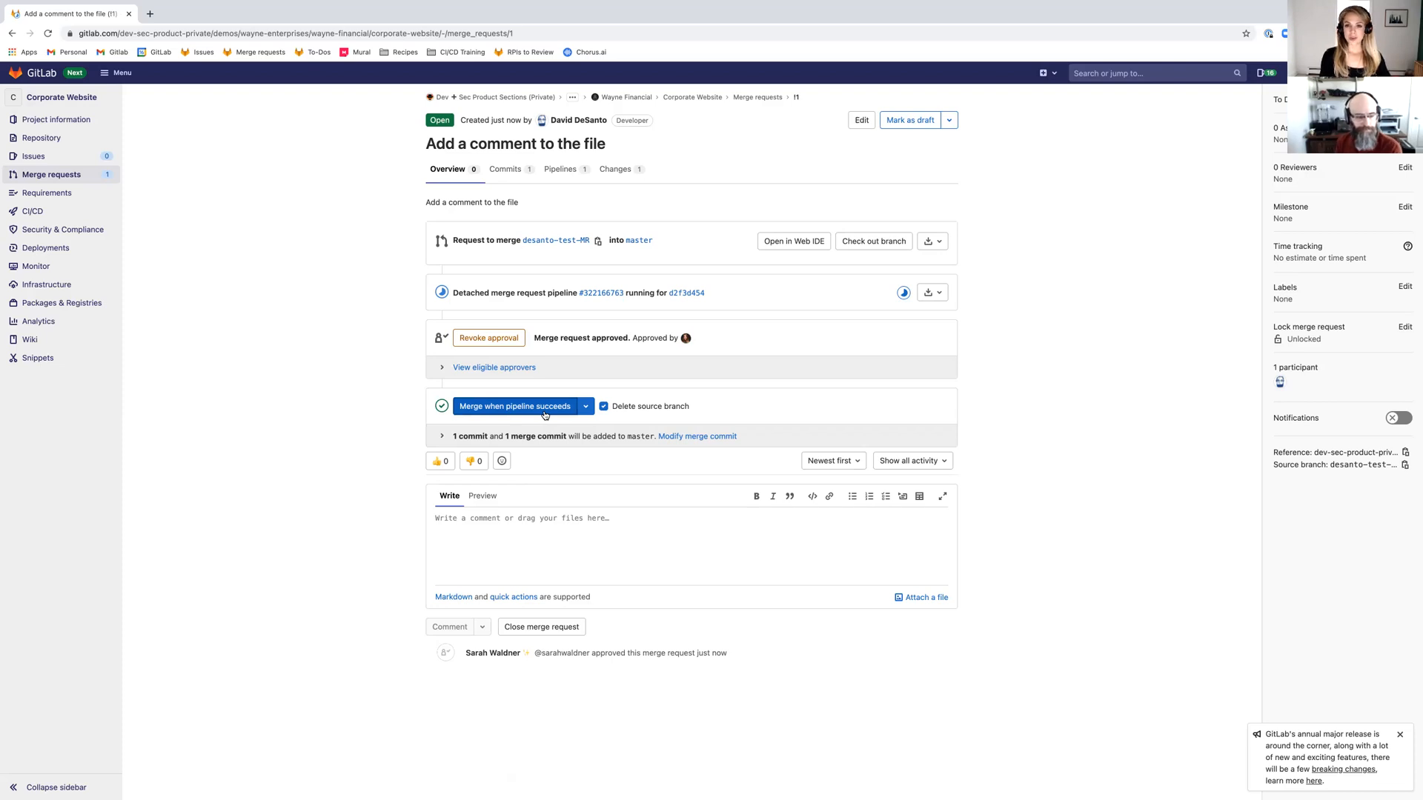
{"action": "left_click", "coordinate": [545, 414]}
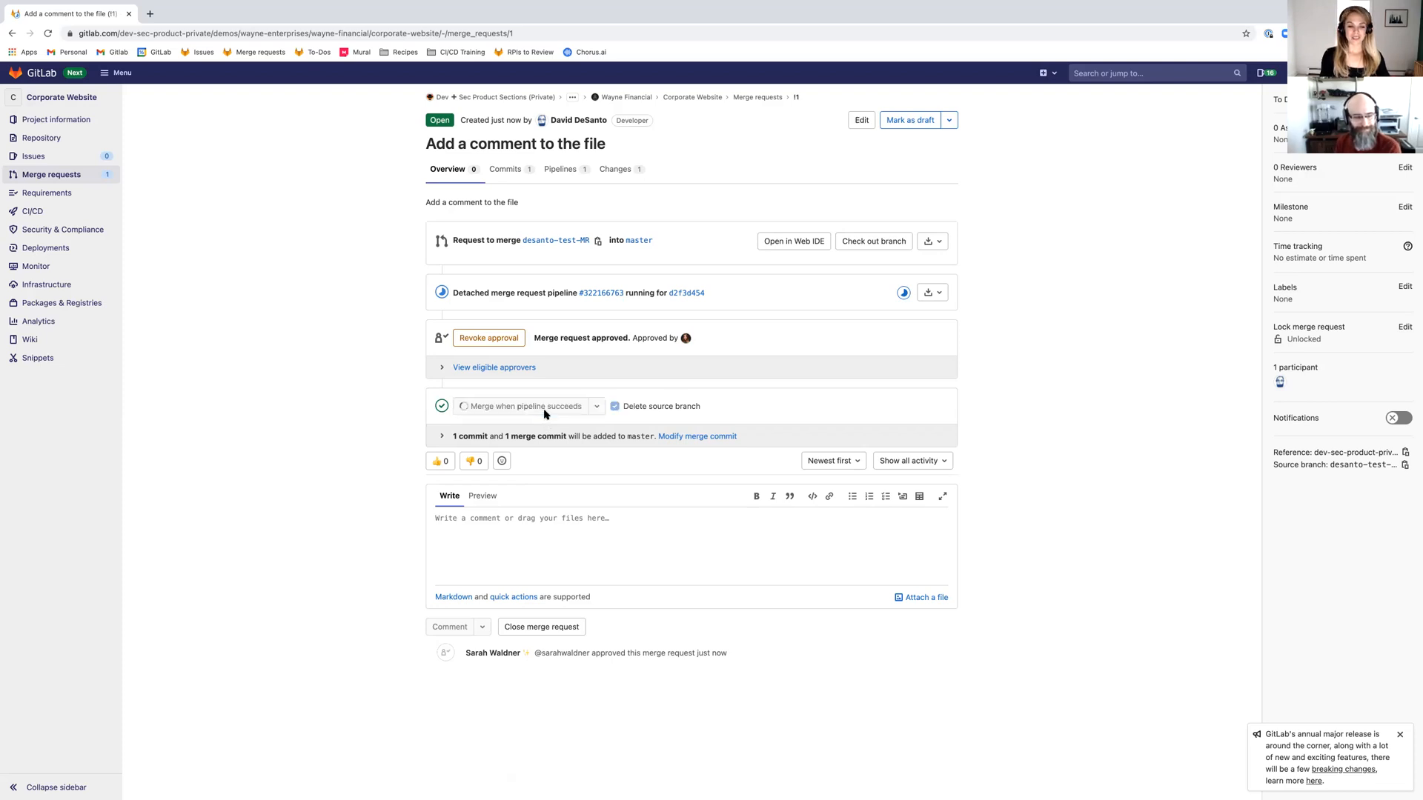